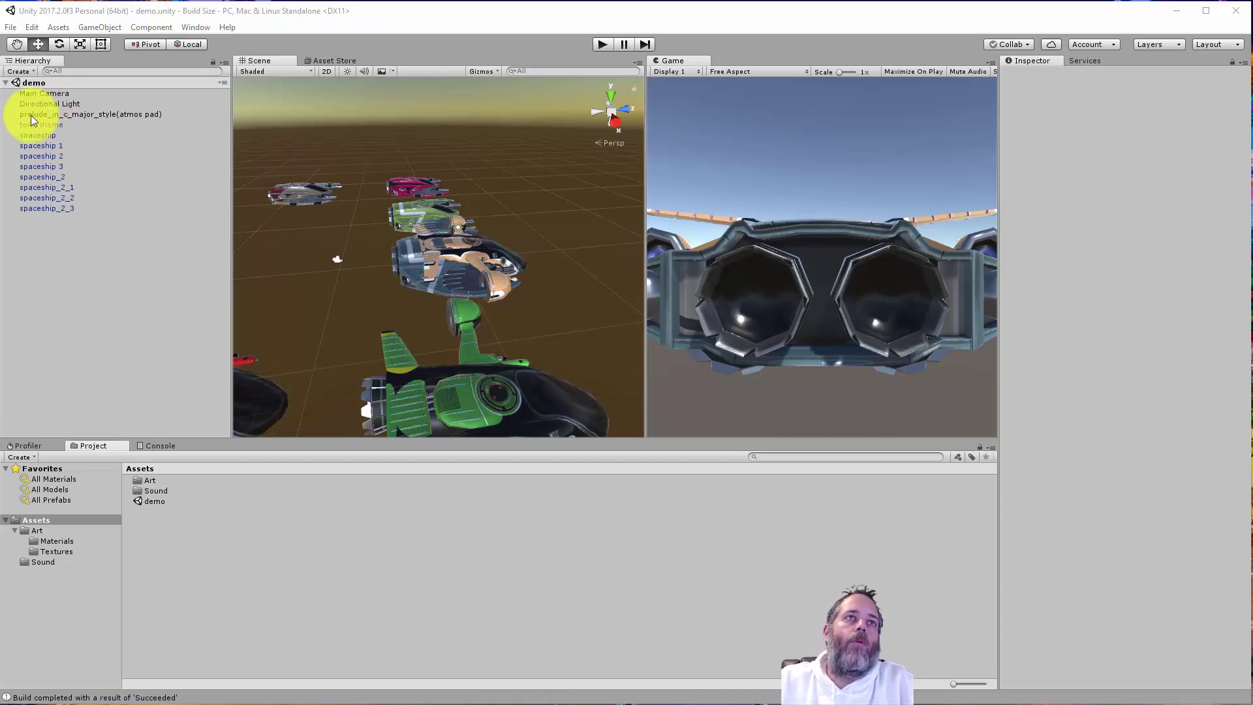
Orbit the Scene view camera to see the eight spaceships from a new angle
left_click_drag(535, 282, 386, 261, "alt")
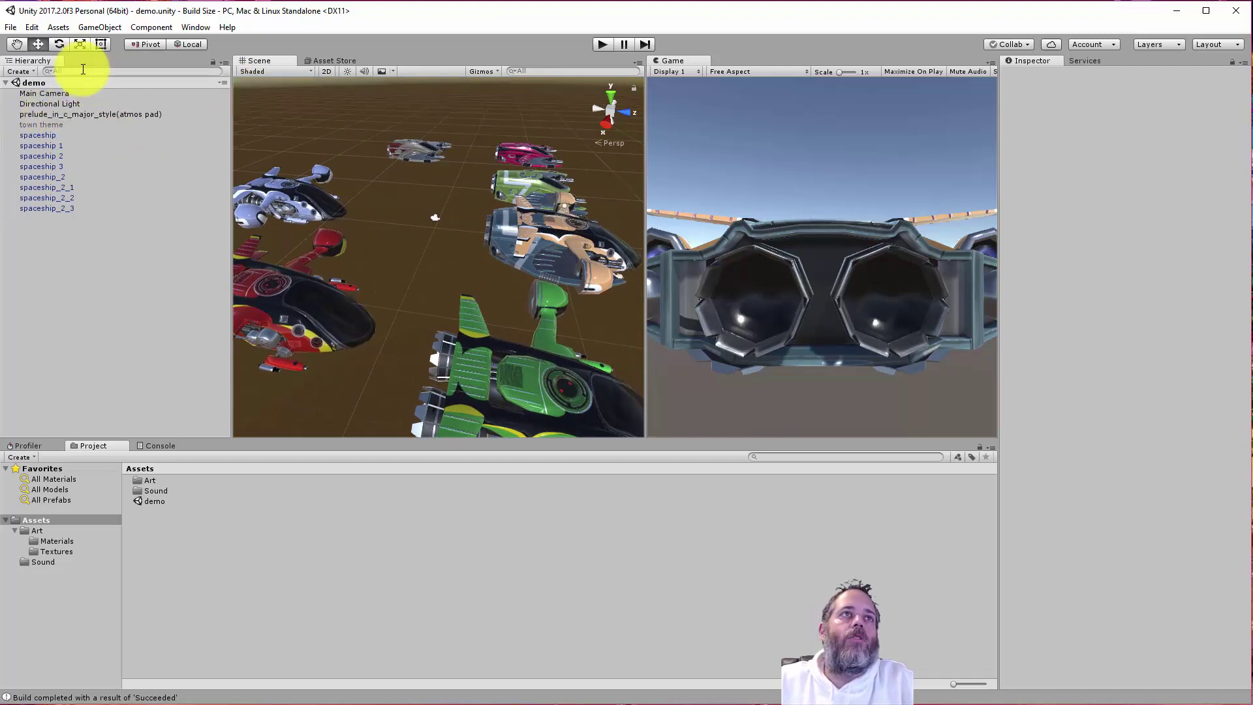
Build the standalone game from Build Settings, overwriting the existing demo.exe
left_click(10, 27)
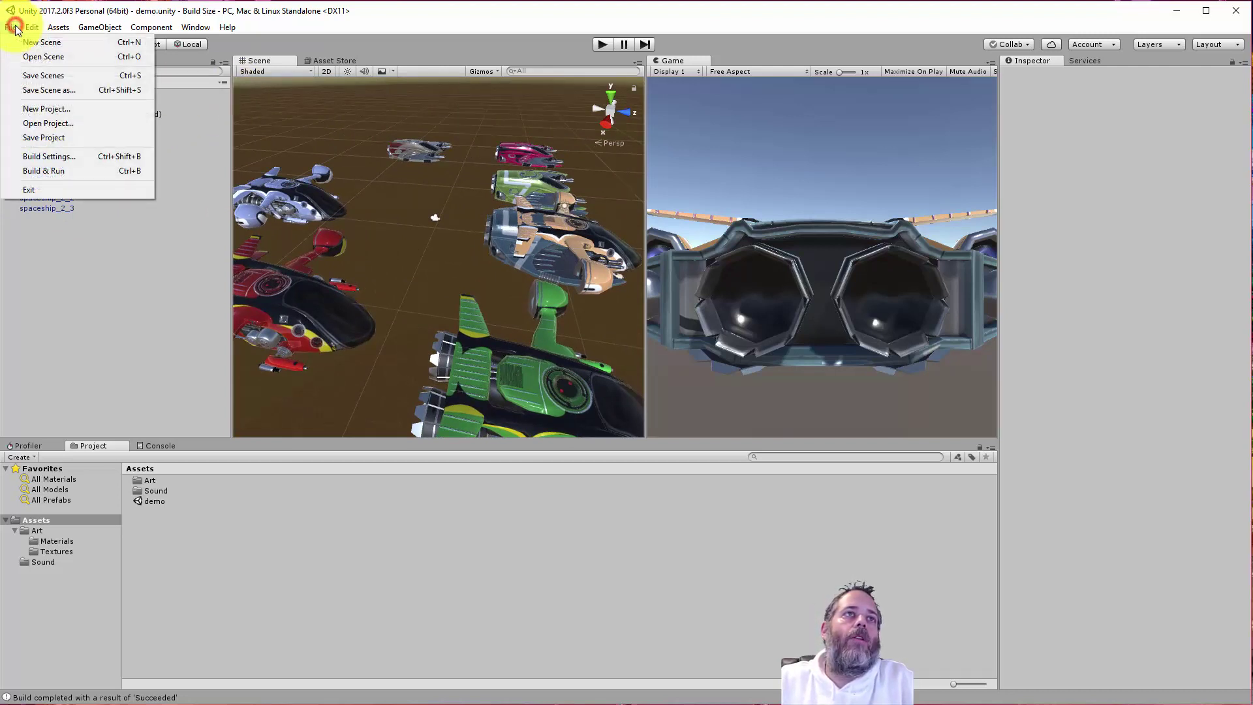
left_click(60, 157)
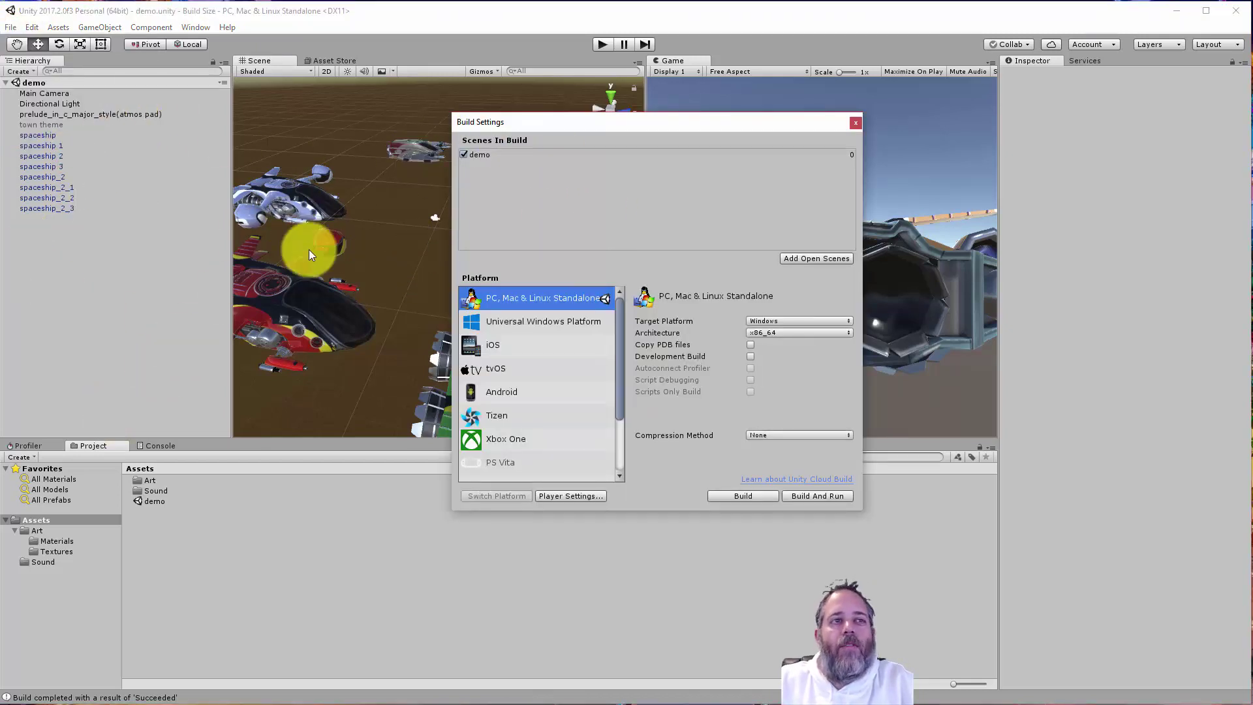
left_click(754, 497)
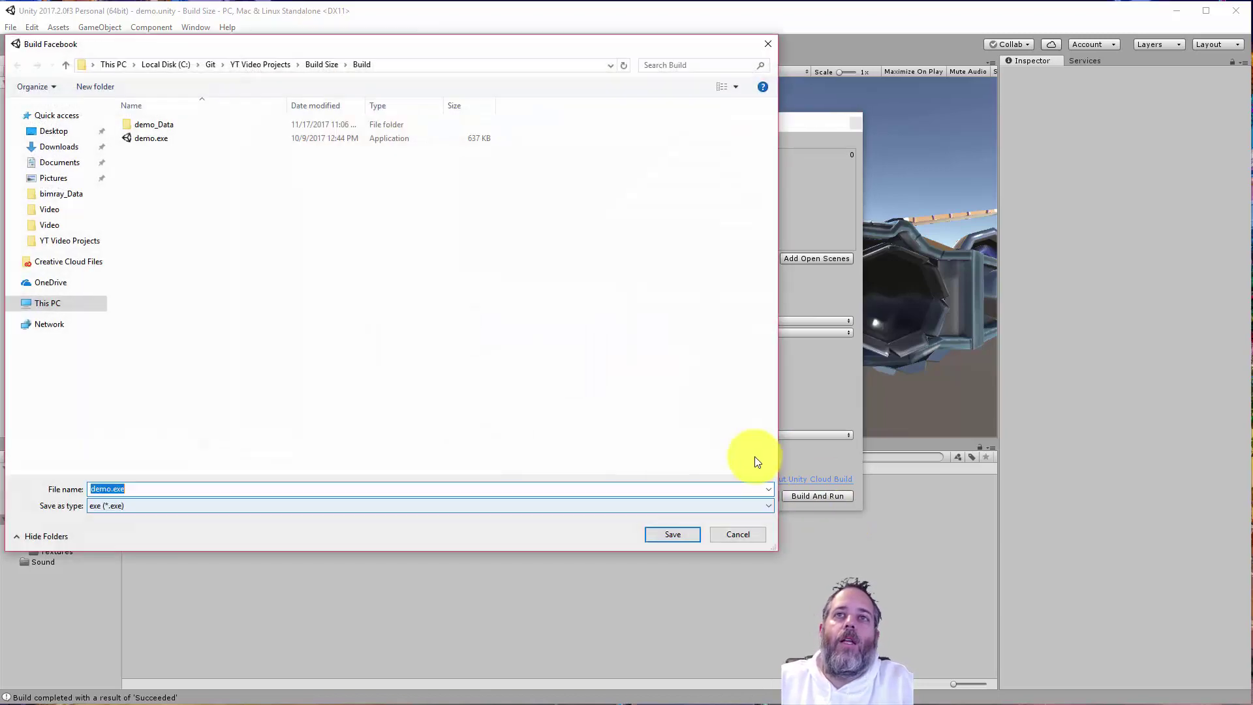
left_click(661, 533)
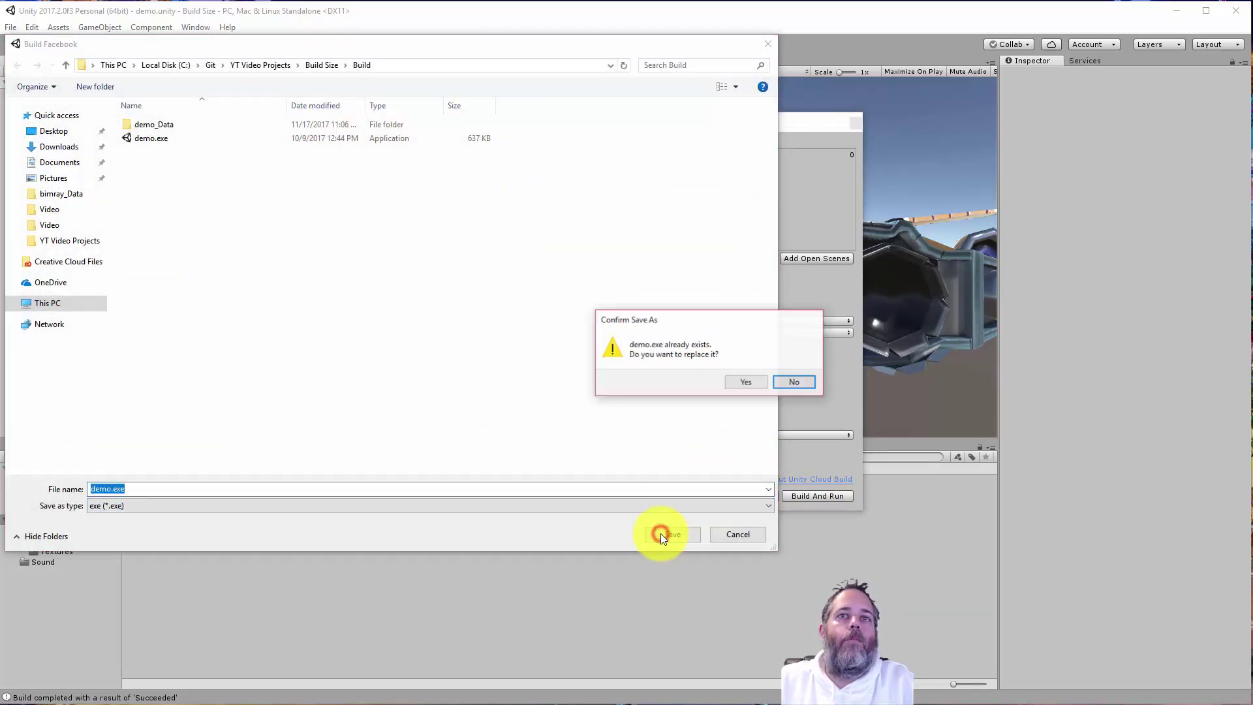
left_click(746, 381)
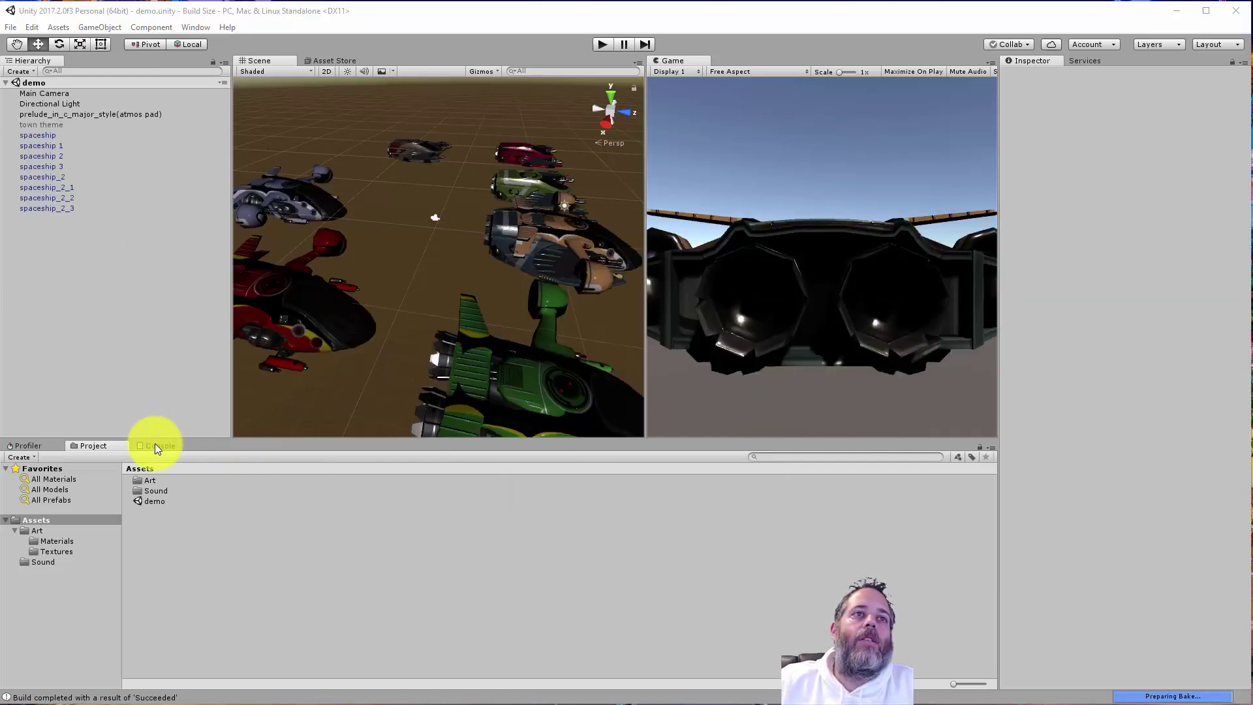
Open the Editor Log from the Console panel's options menu
left_click(154, 445)
left_click(856, 115)
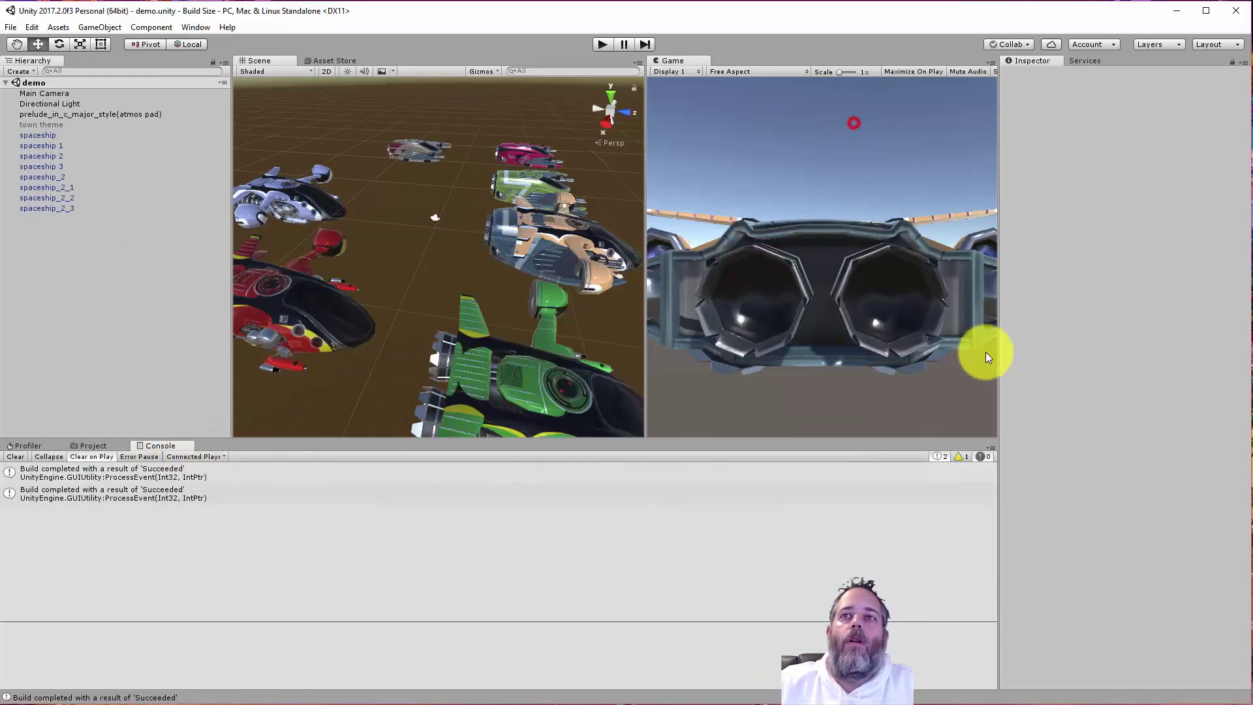
left_click(990, 447)
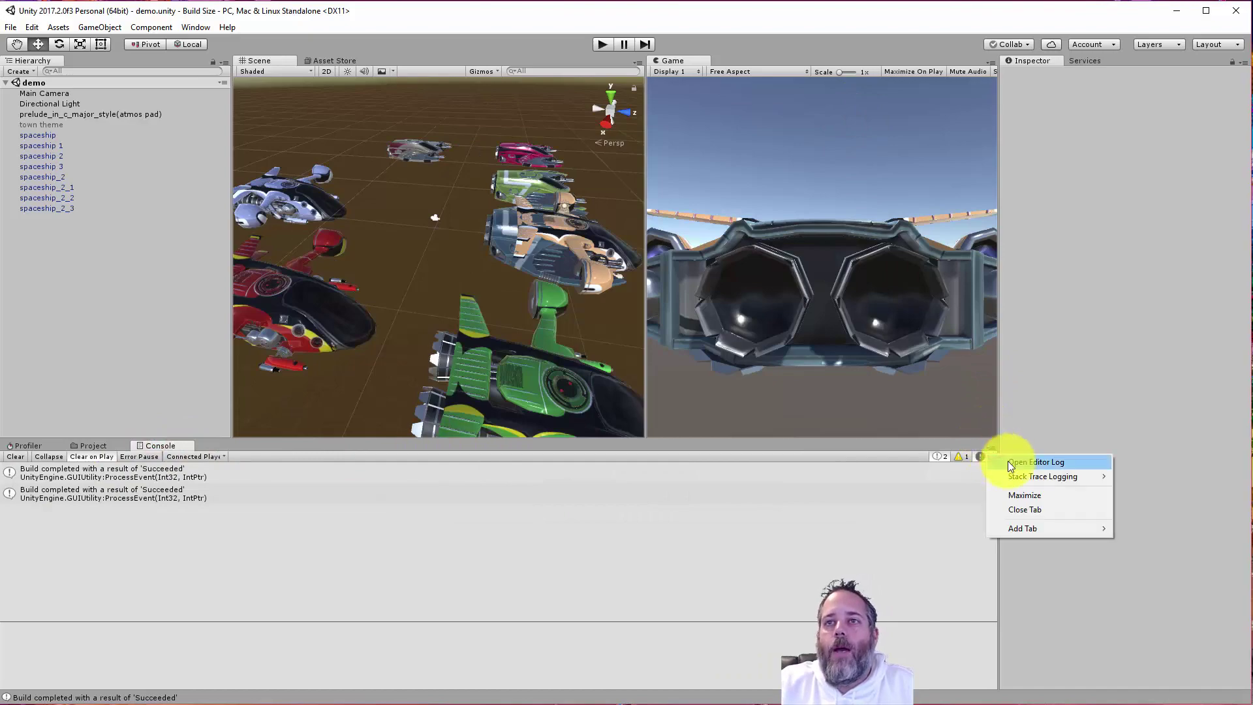
left_click(1034, 462)
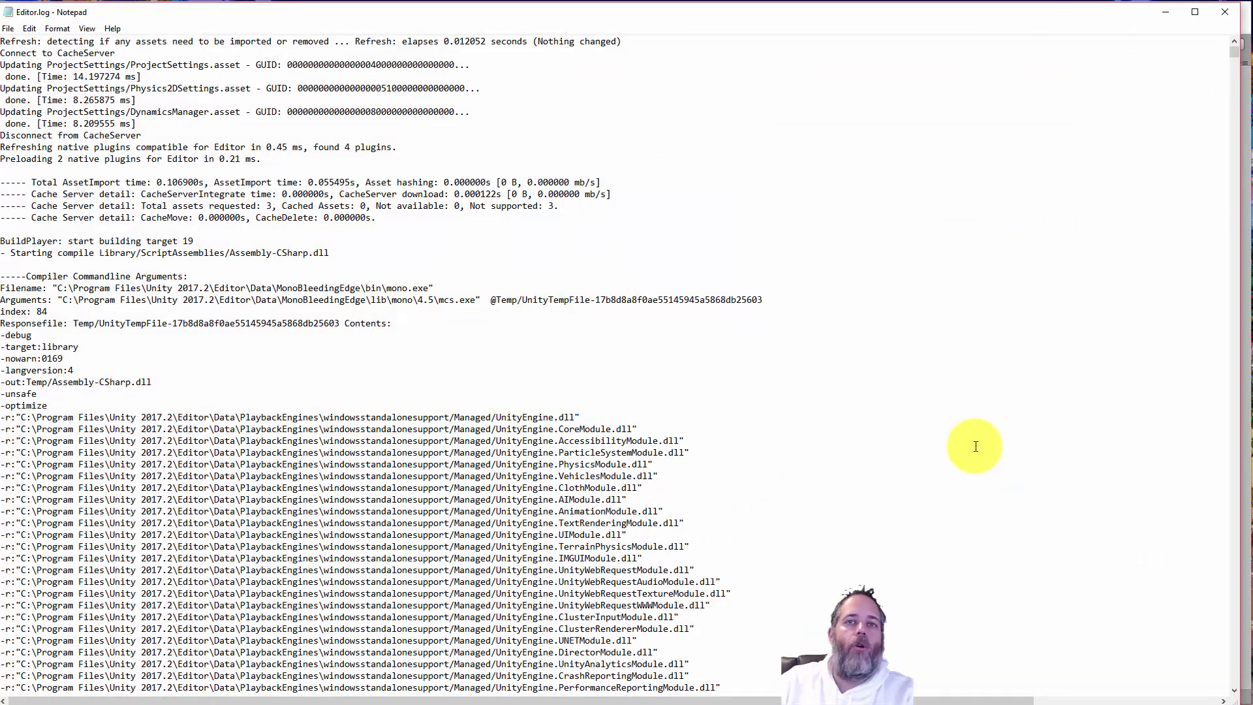
From the end of Editor.log, search upward for 'build report'
key("ctrl+End")
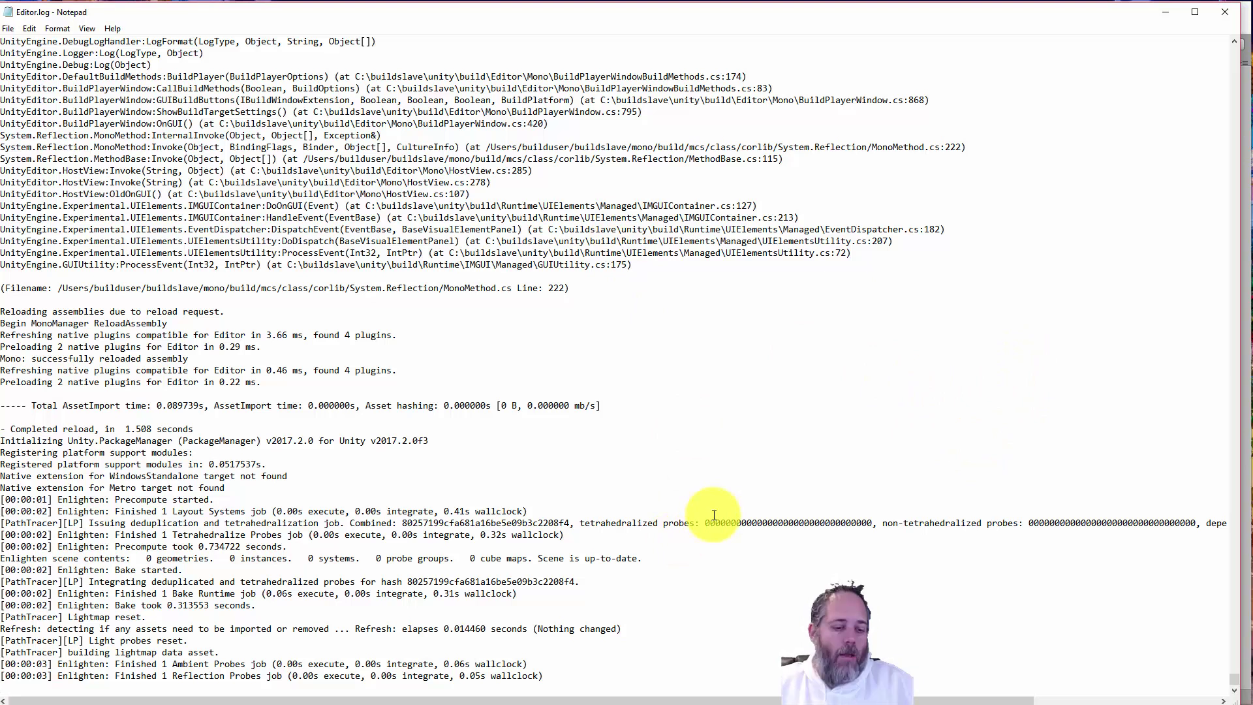
key("ctrl+f")
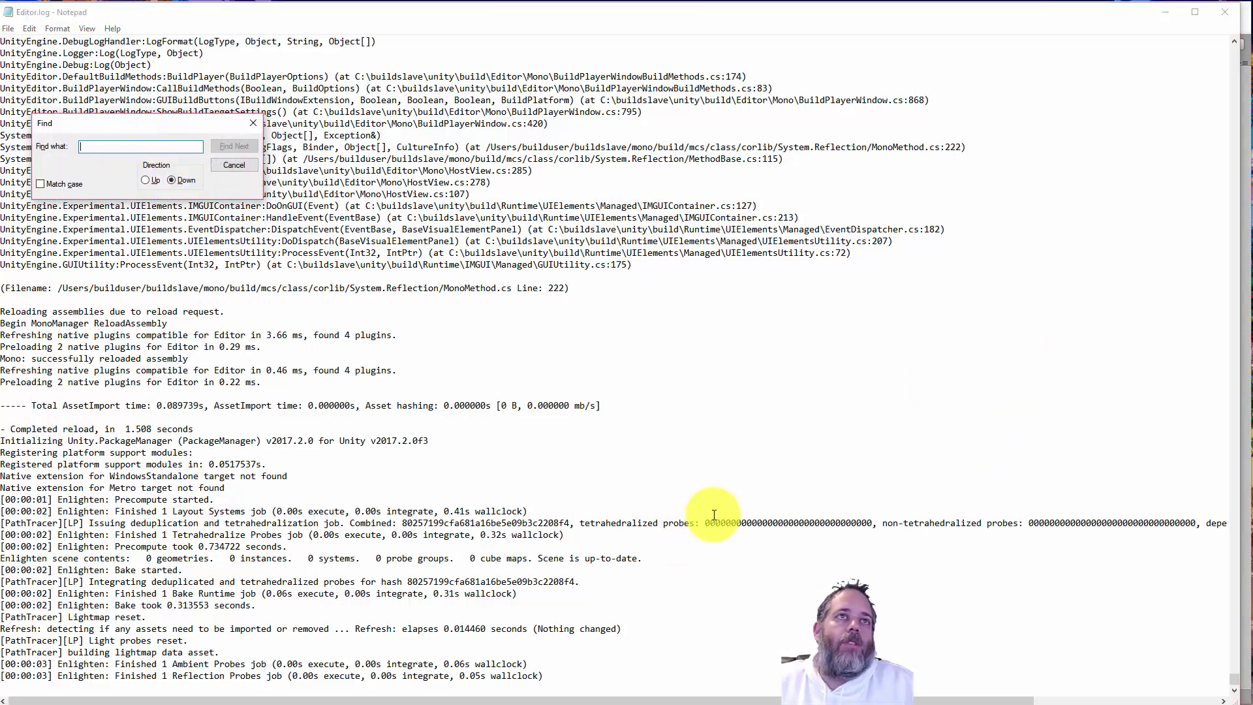
left_click(146, 180)
left_click(146, 144)
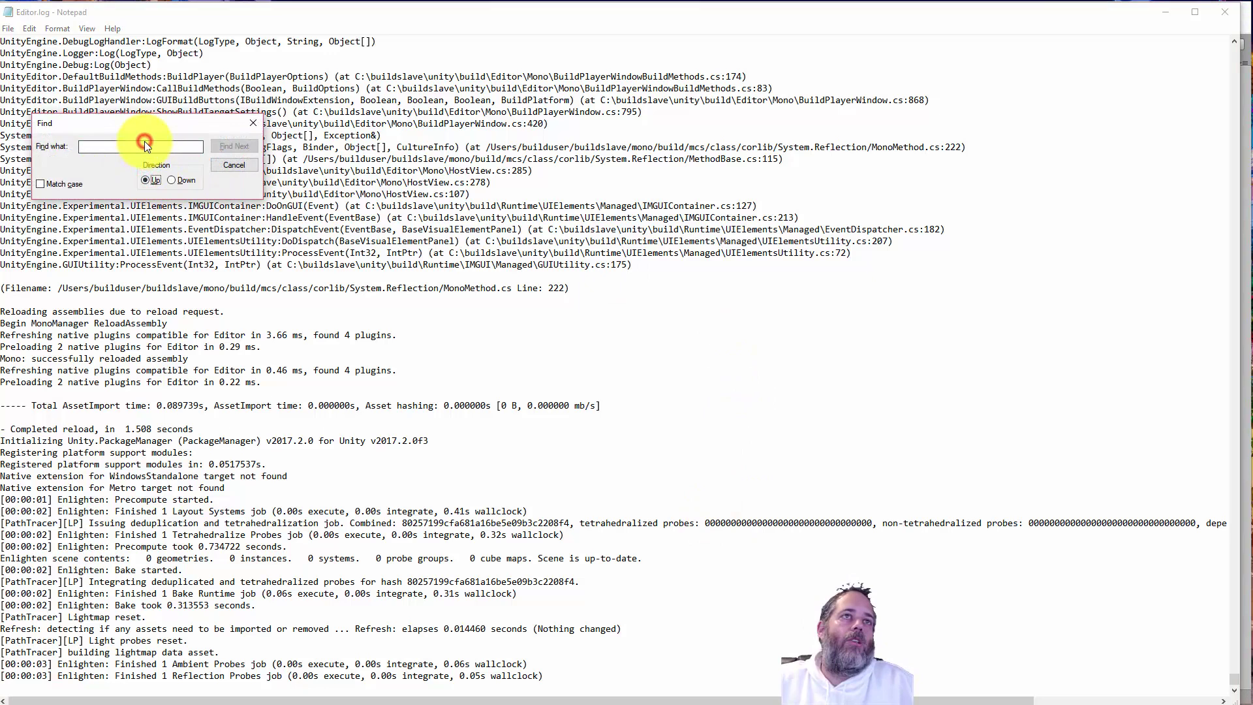
type("build rep")
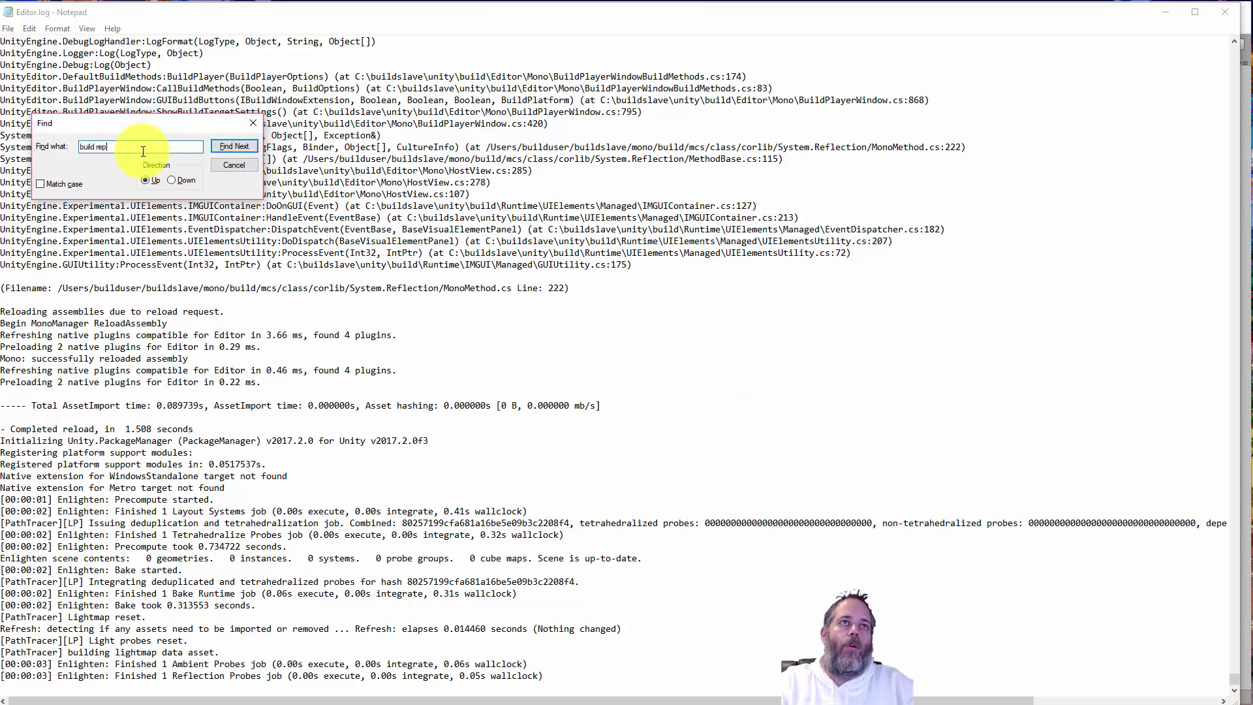
type("ort")
key("Return")
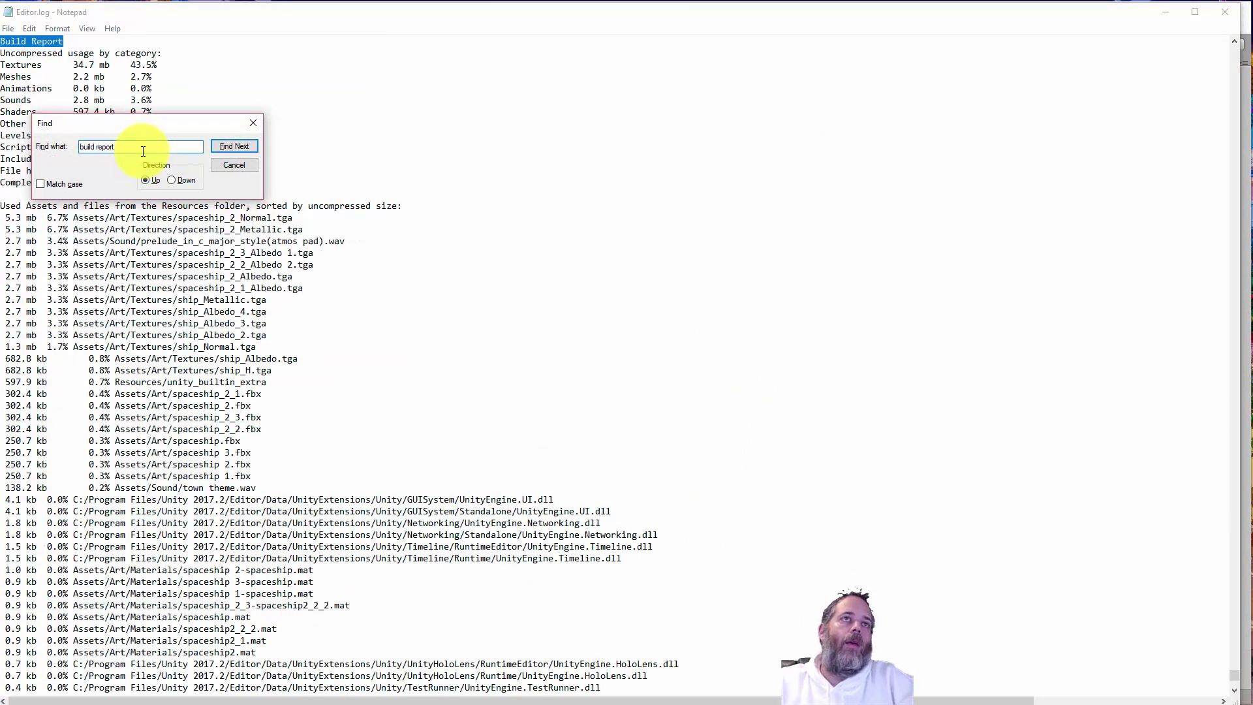
Close the Find dialog and highlight the 34.7 mb Textures size
left_click(253, 125)
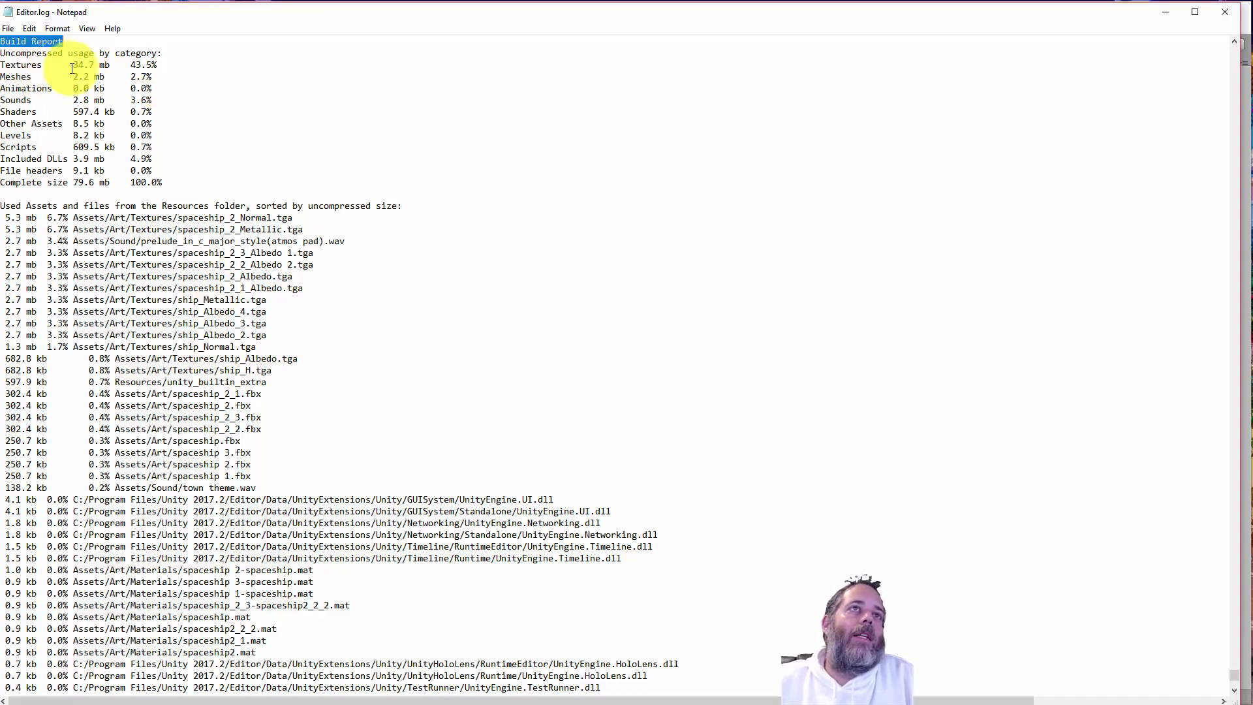
left_click_drag(73, 65, 176, 63)
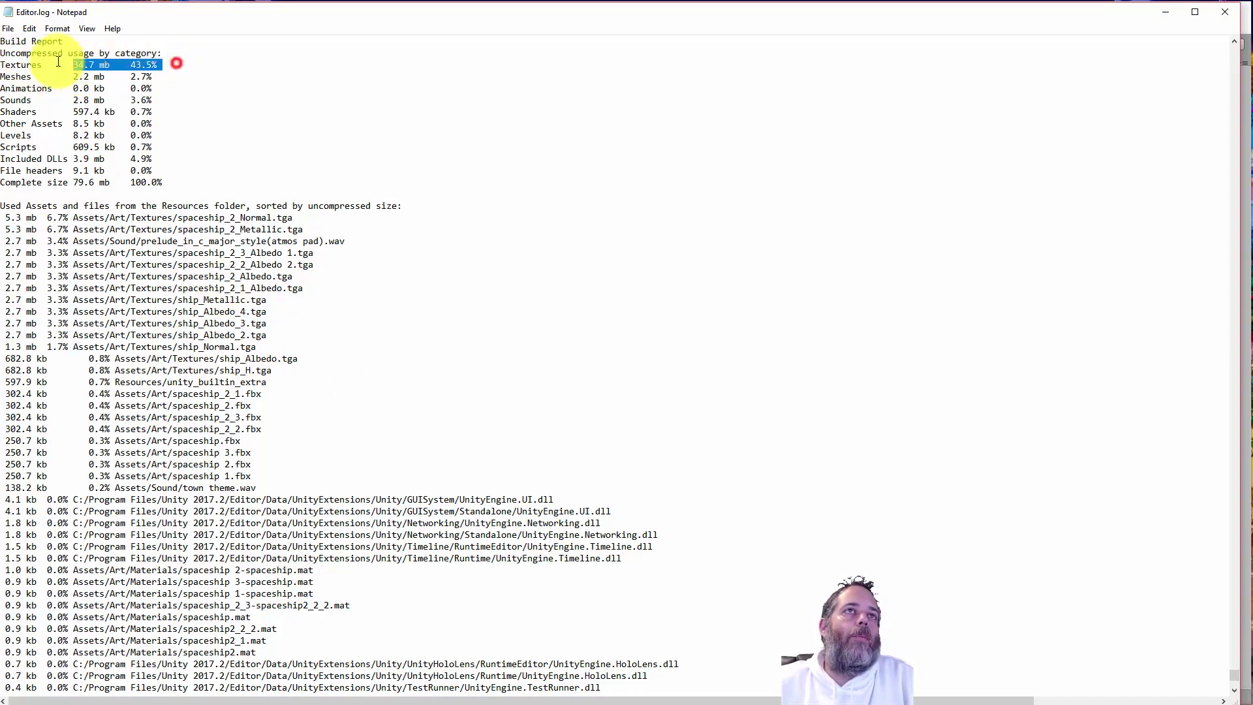
left_click(175, 74)
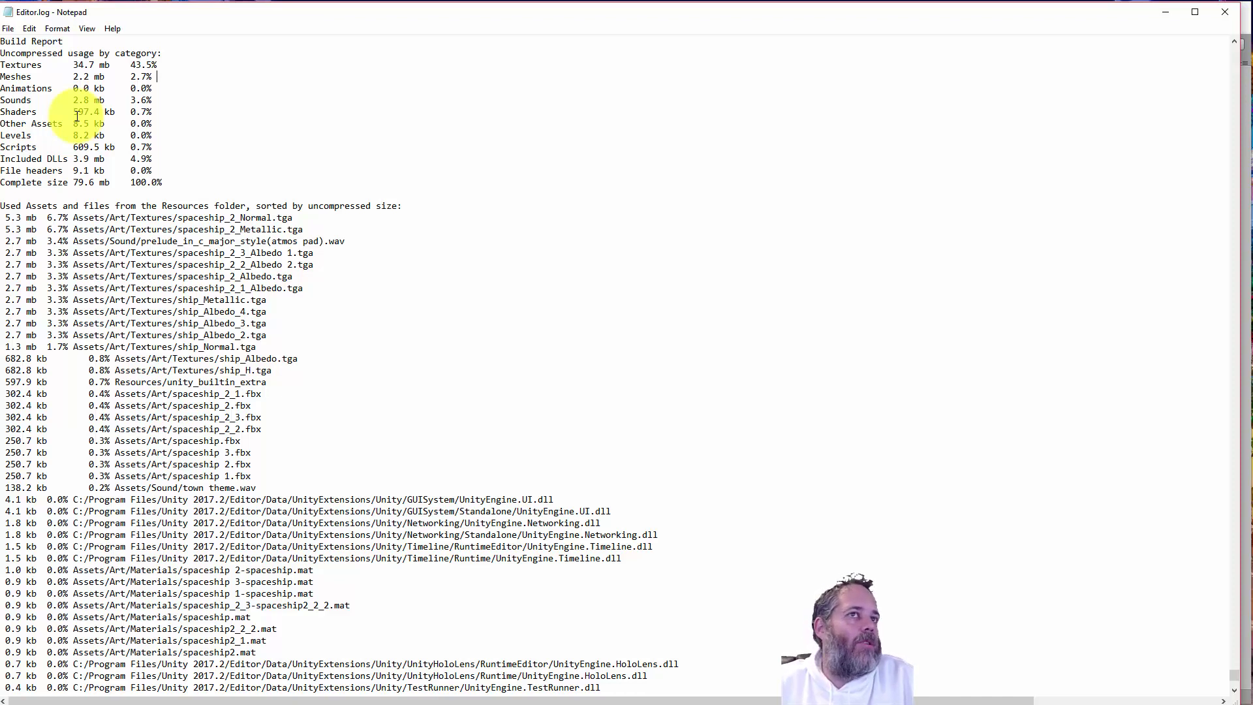
Highlight the Sounds and Meshes lines and the whole category size breakdown
left_click(4, 103)
left_click(194, 103, "shift")
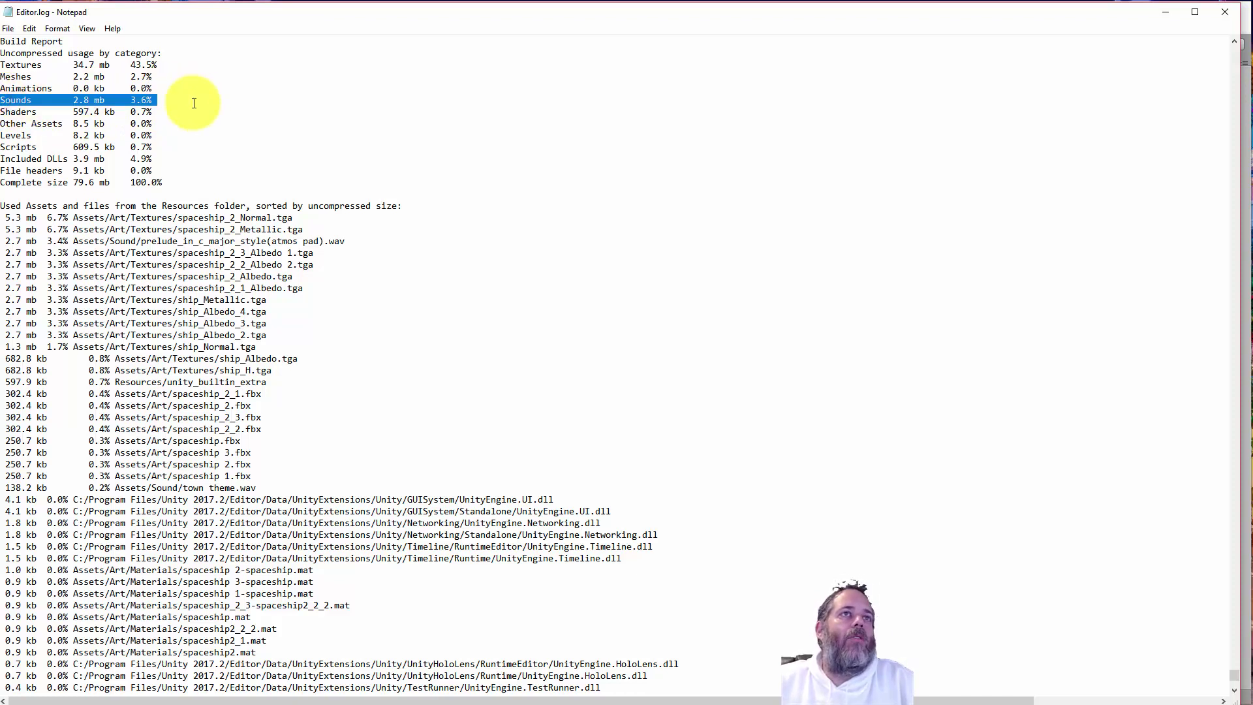
left_click_drag(175, 76, 8, 76)
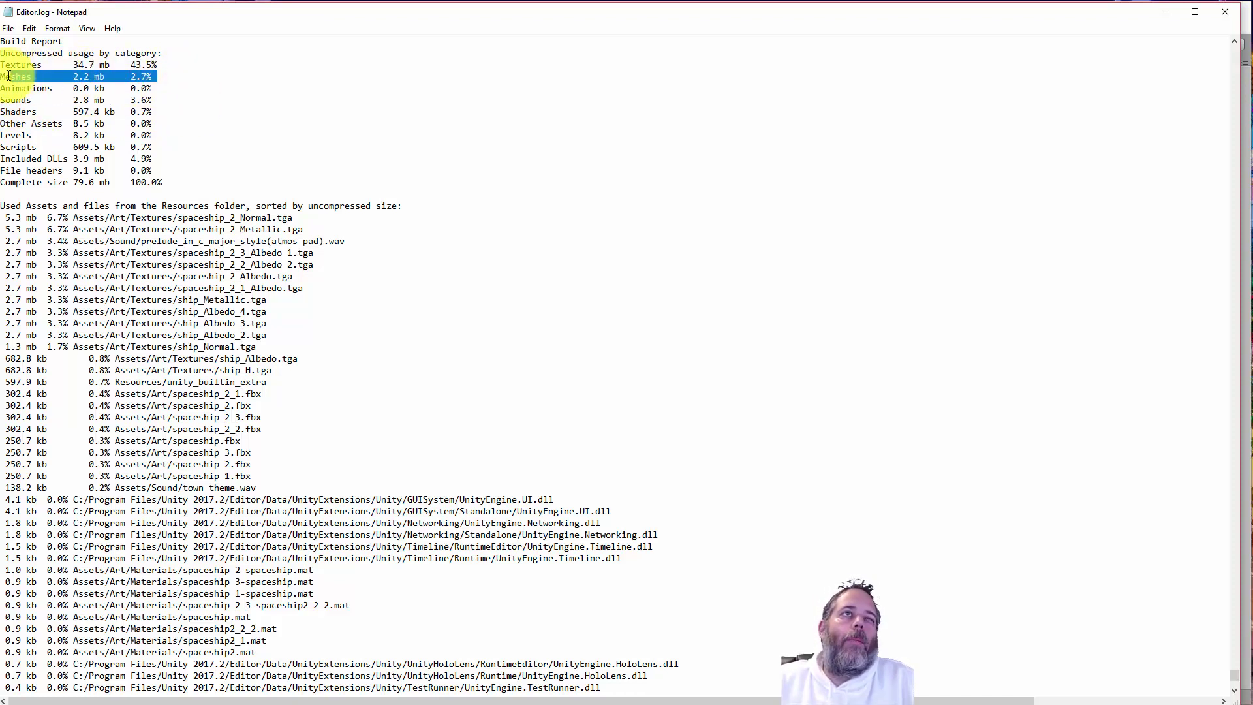
left_click(192, 79)
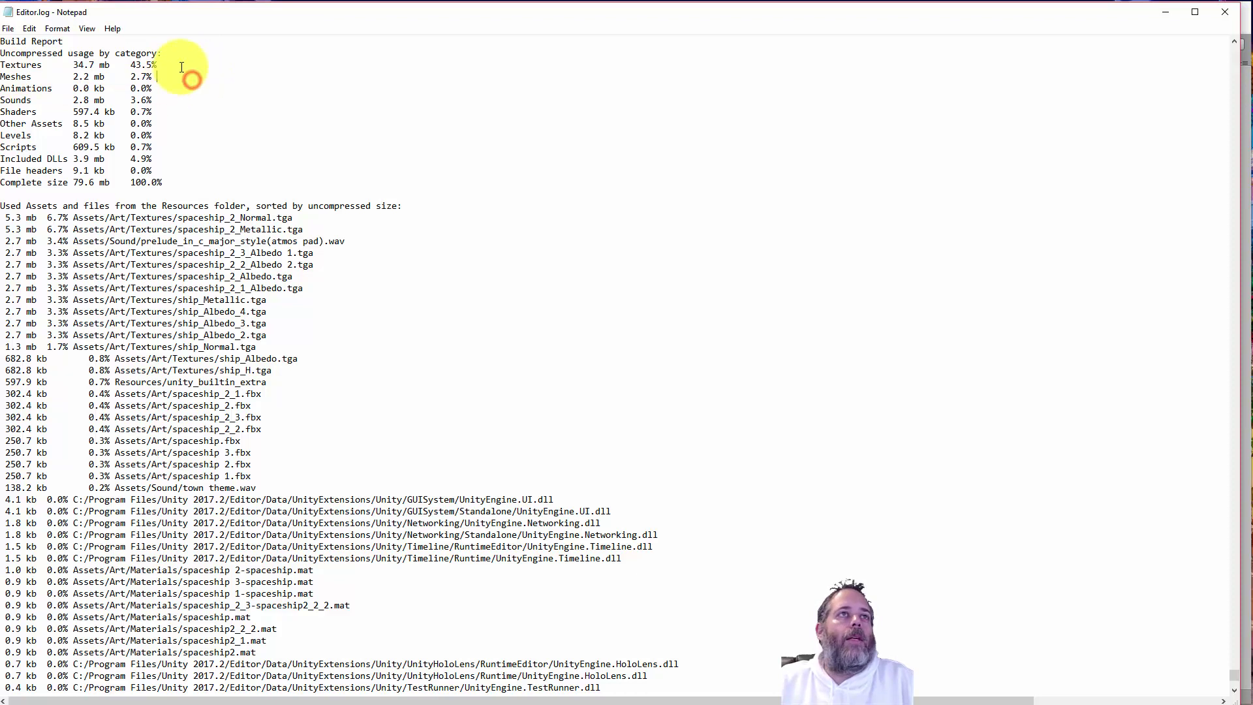
left_click_drag(168, 49, 32, 89)
left_click(43, 92)
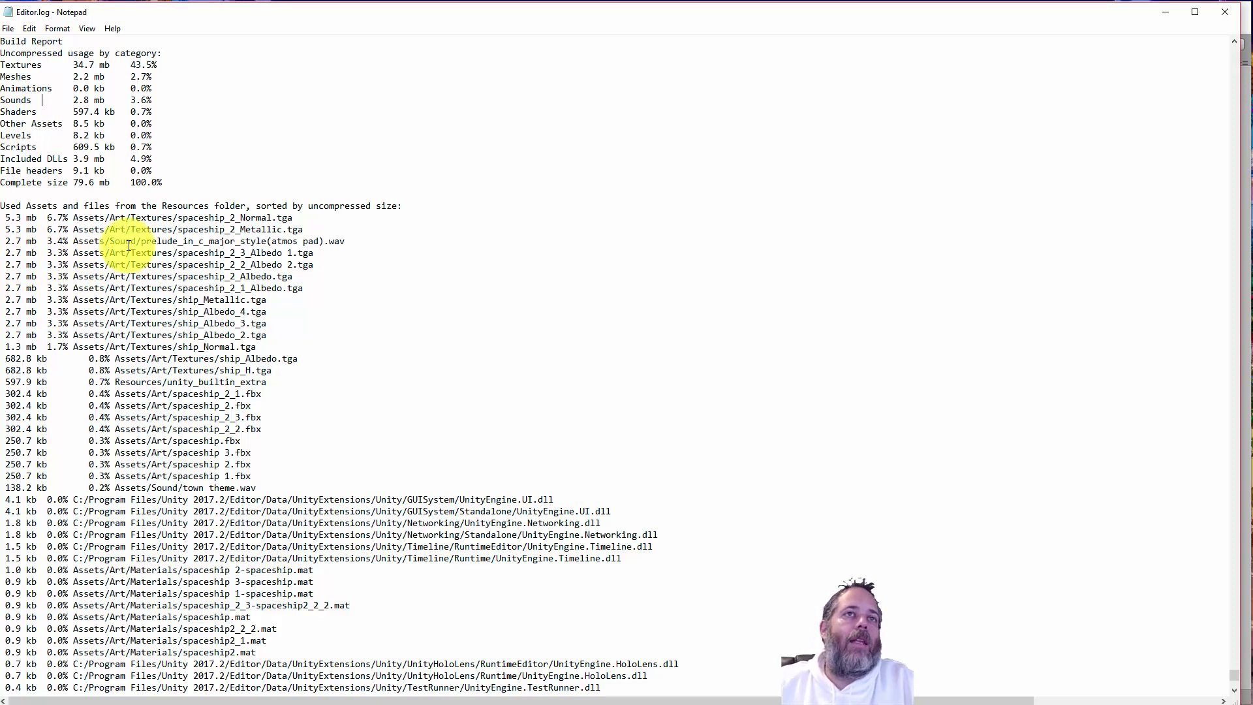
Highlight the largest assets: the 5.3 mb spaceship_2 textures, smaller assets, and the prelude .wav
left_click_drag(8, 218, 276, 348)
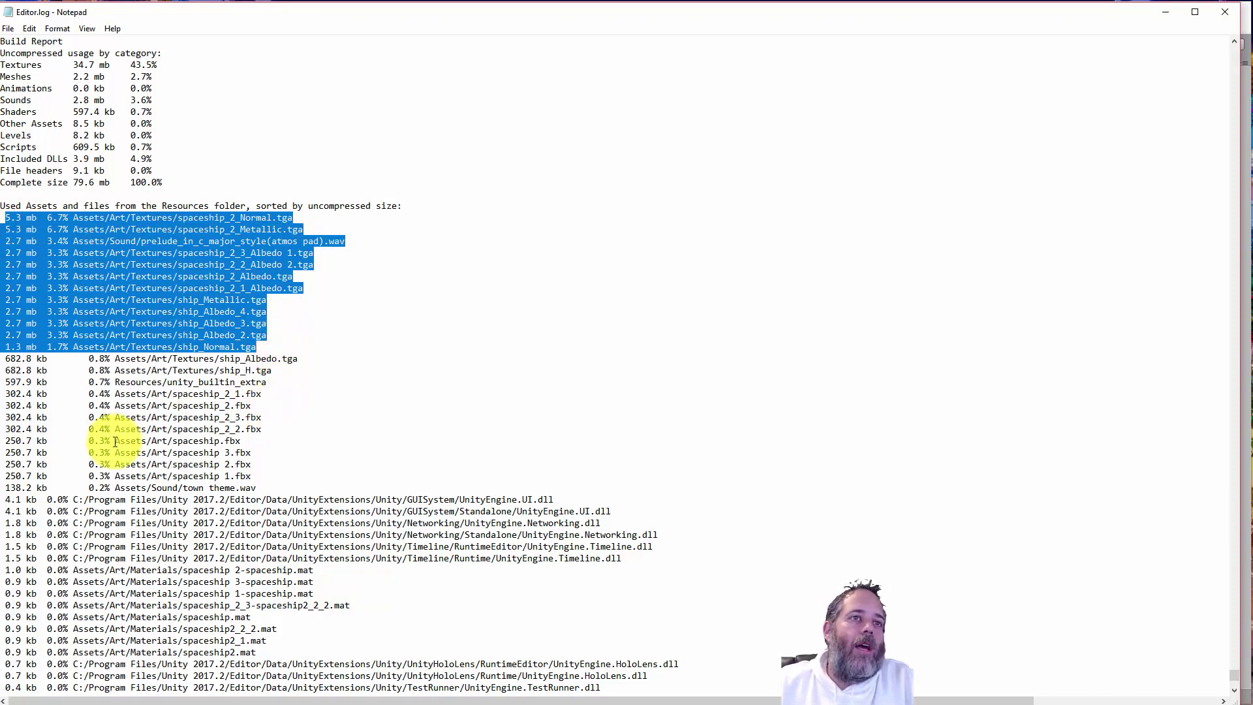
left_click_drag(10, 358, 287, 484)
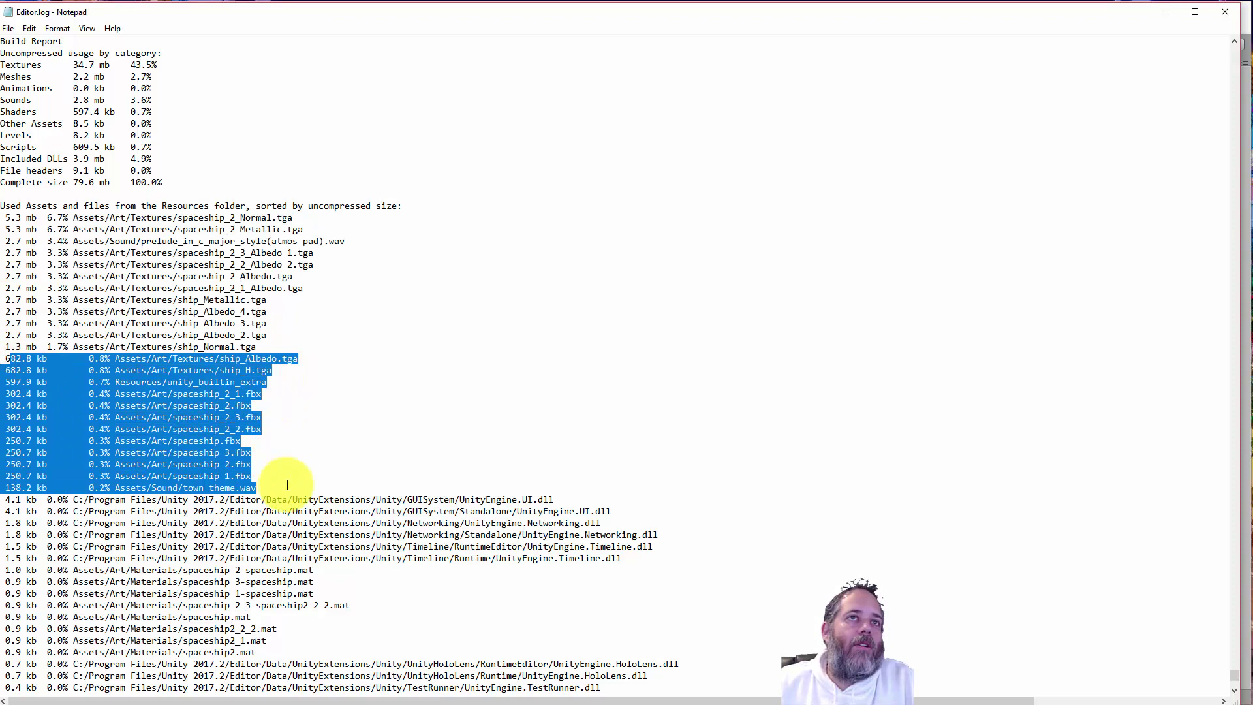
left_click_drag(346, 241, 1, 241)
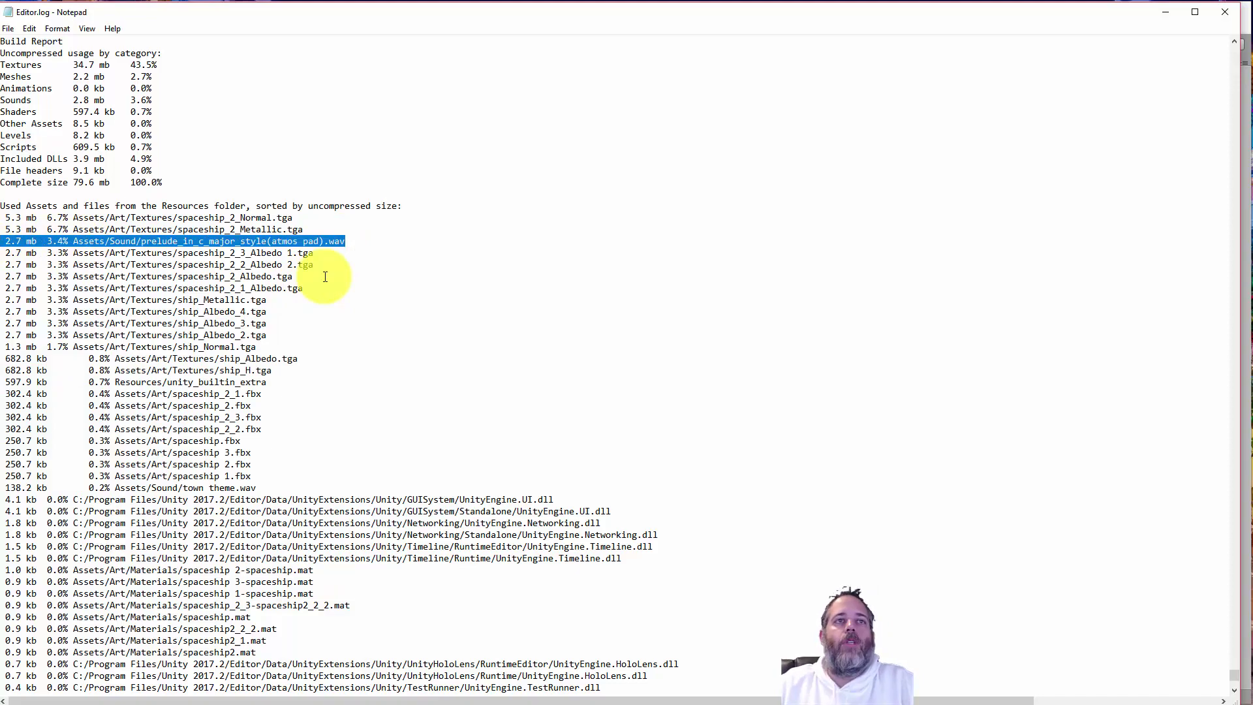
Minimize Notepad and open Assets > Art > Textures in the Project panel
left_click(1166, 12)
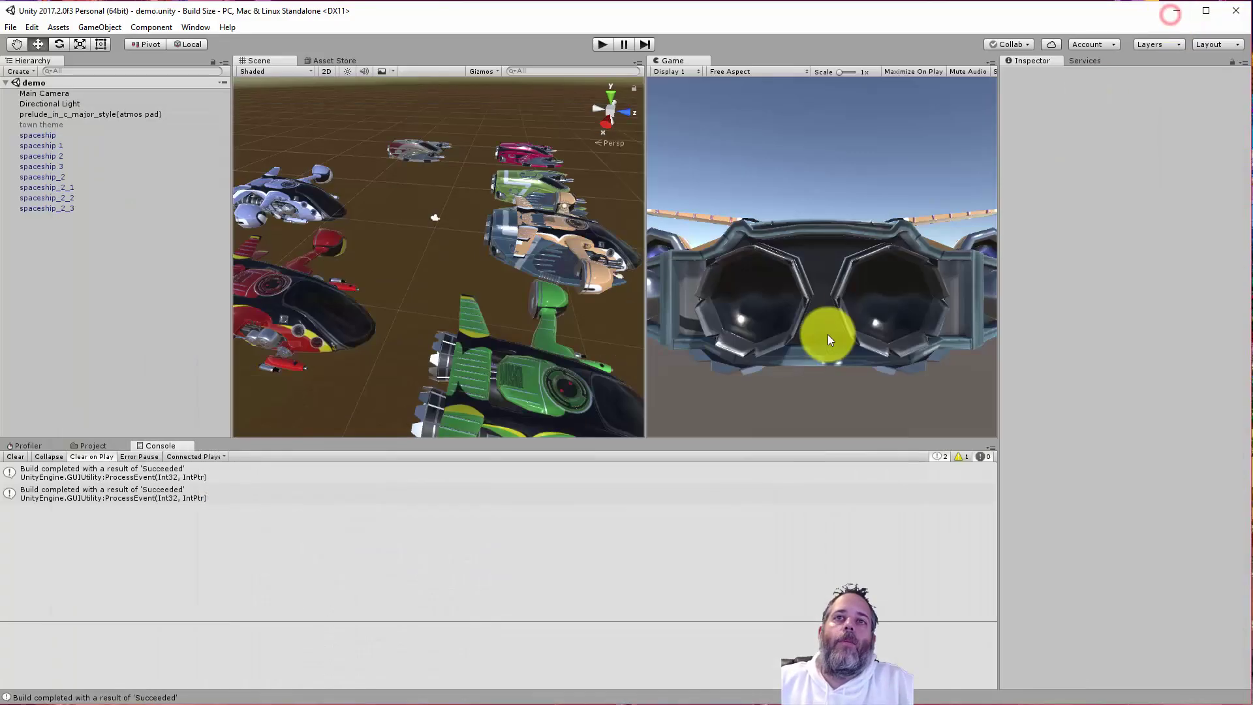
left_click(81, 444)
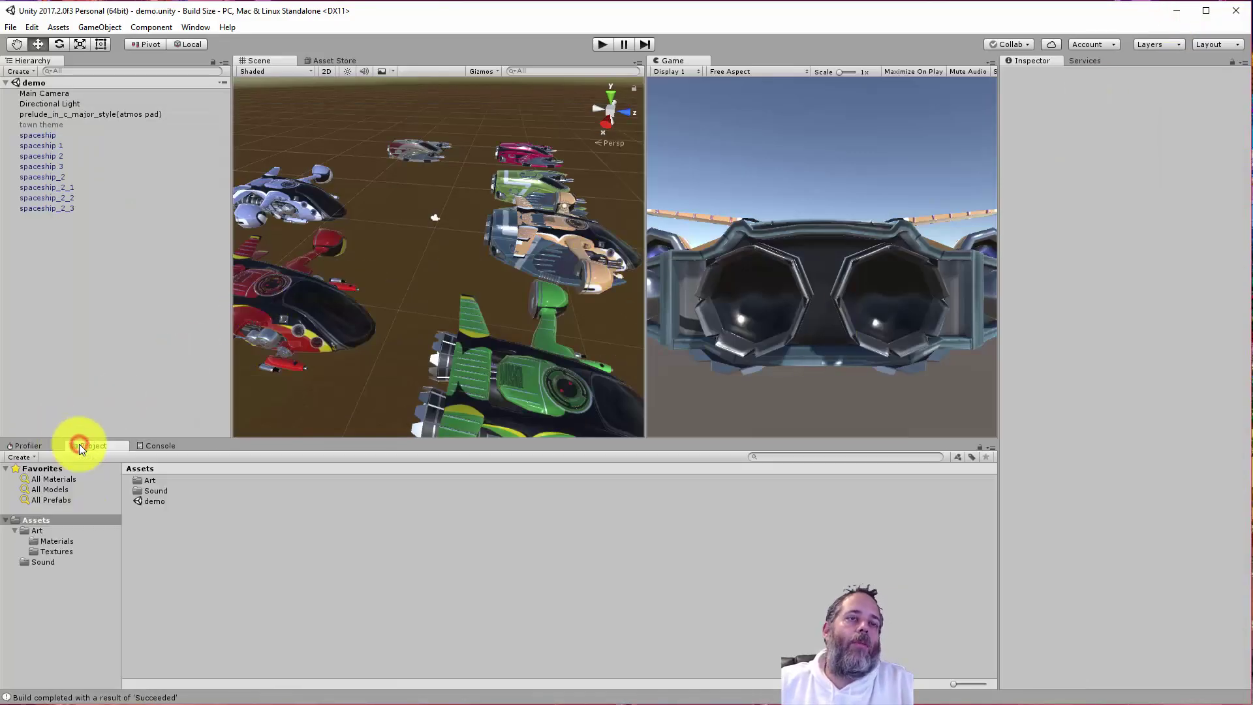
left_click(41, 550)
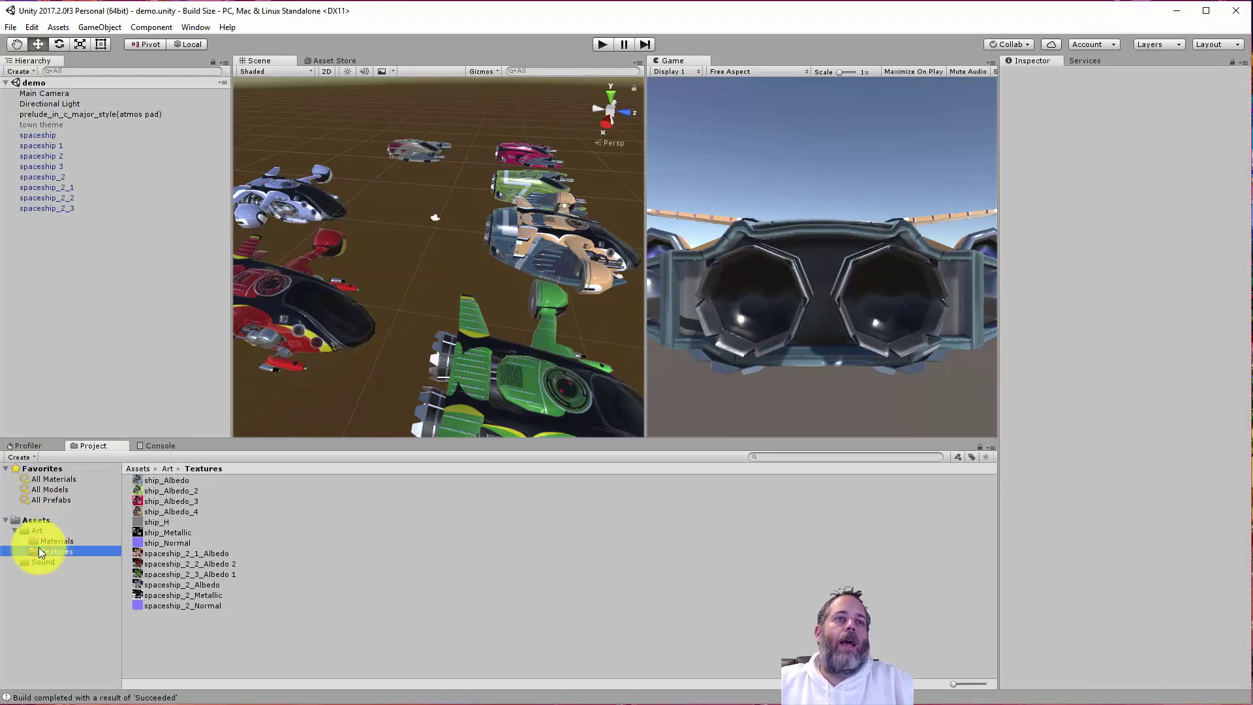
Check the sizes of ship_Albedo through ship_Albedo_4 and ship_H, enlarging the preview
left_click(167, 480)
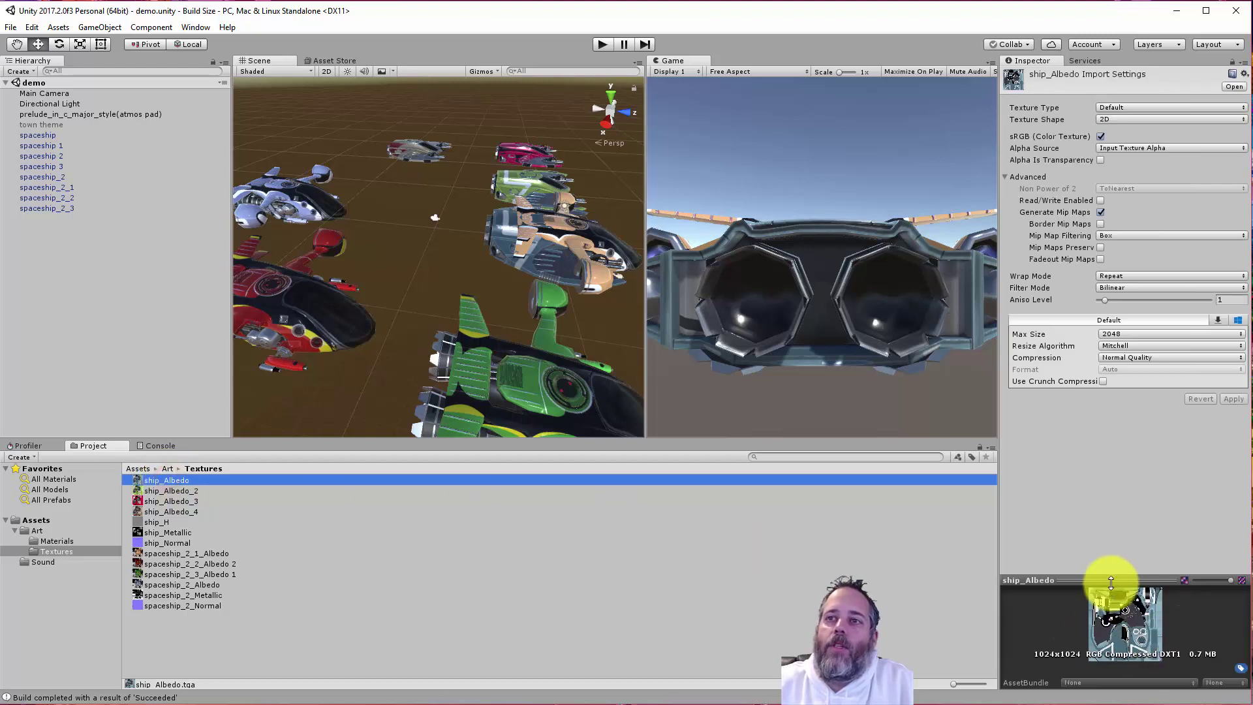
left_click_drag(1115, 579, 1112, 545)
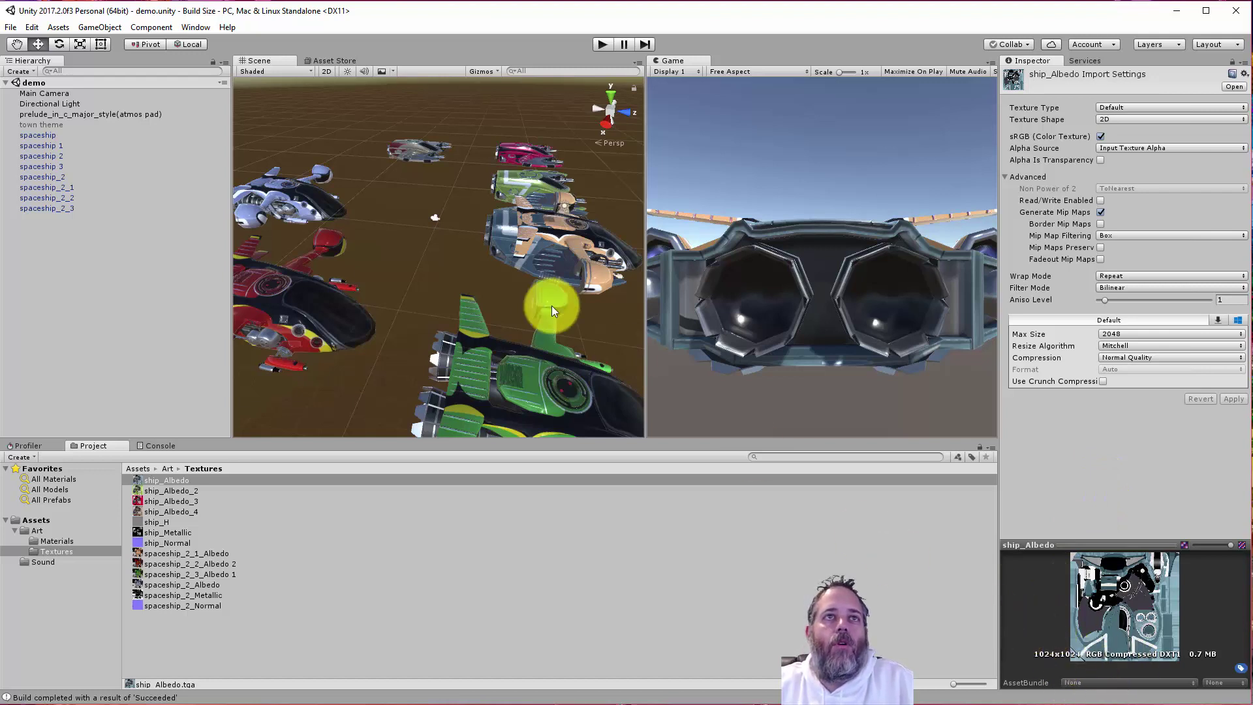
right_click_drag(402, 237, 366, 246)
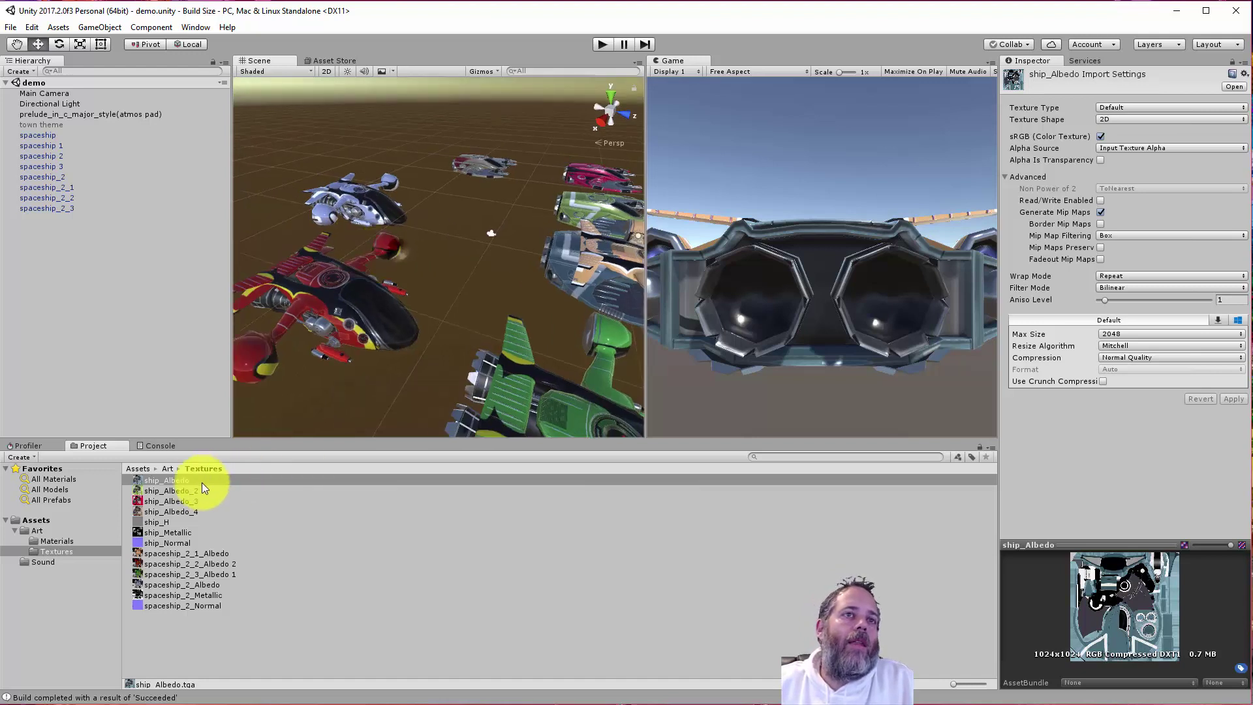
left_click(178, 490)
left_click(173, 500)
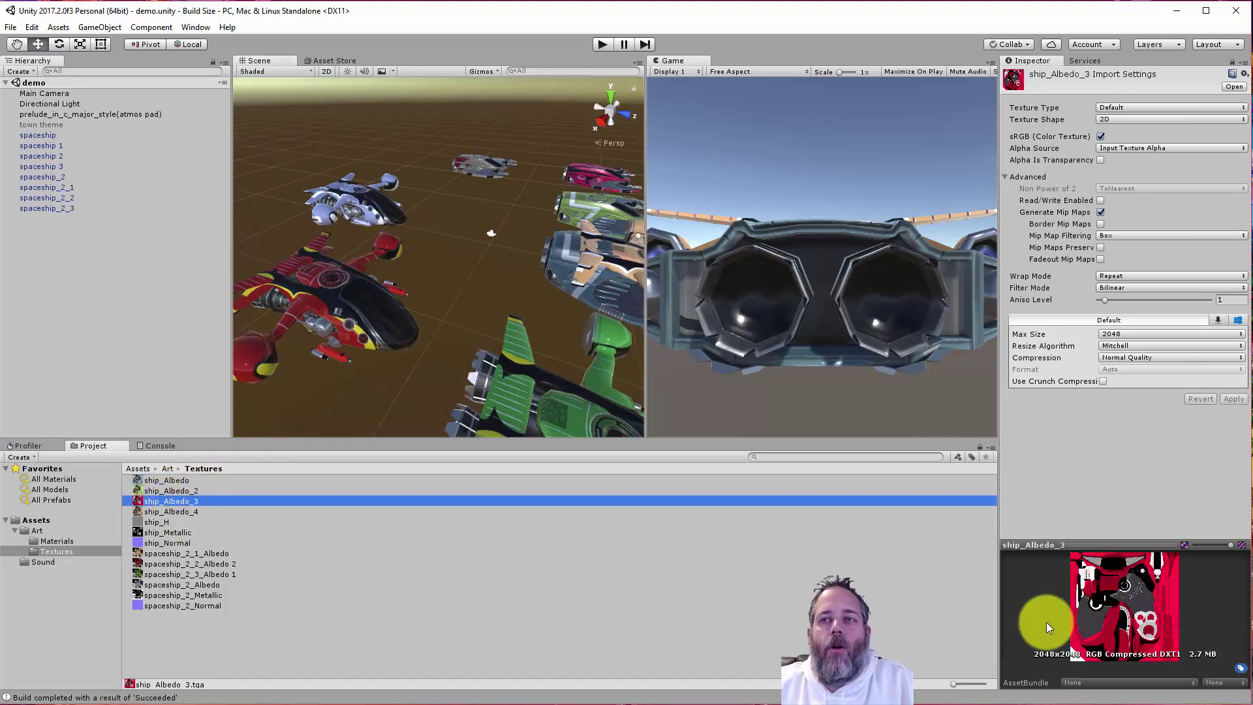
left_click(210, 511)
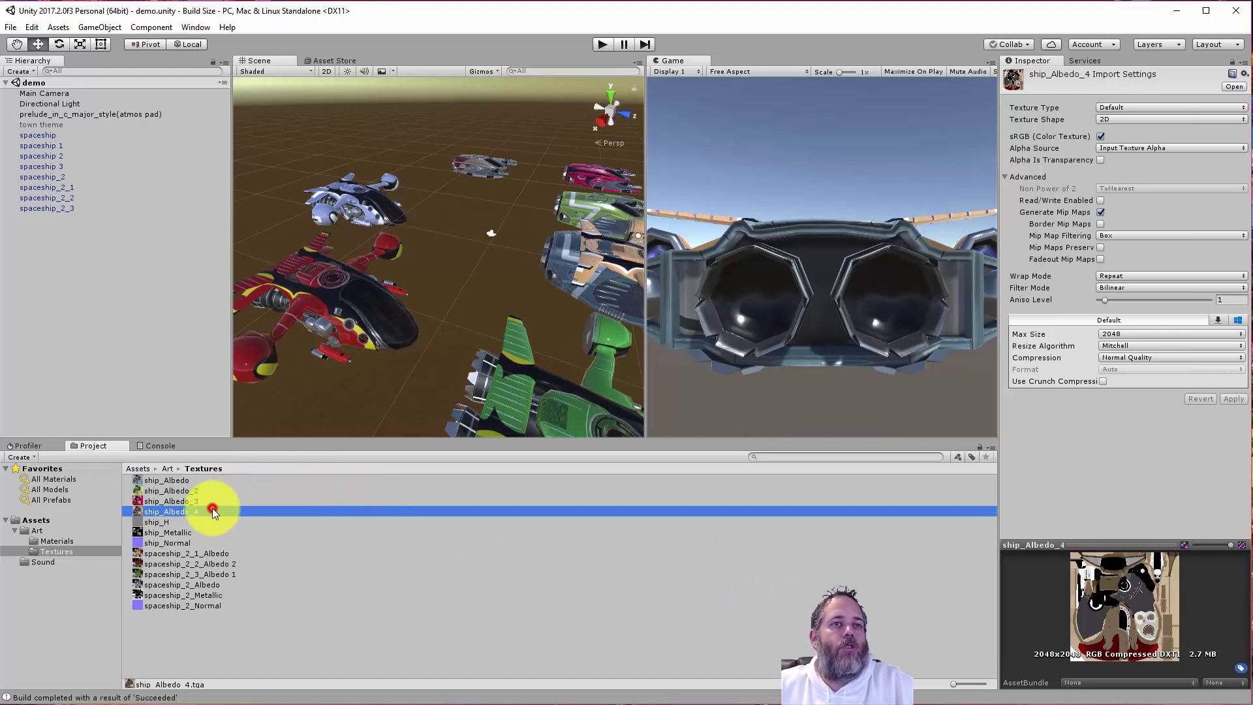
left_click(206, 523)
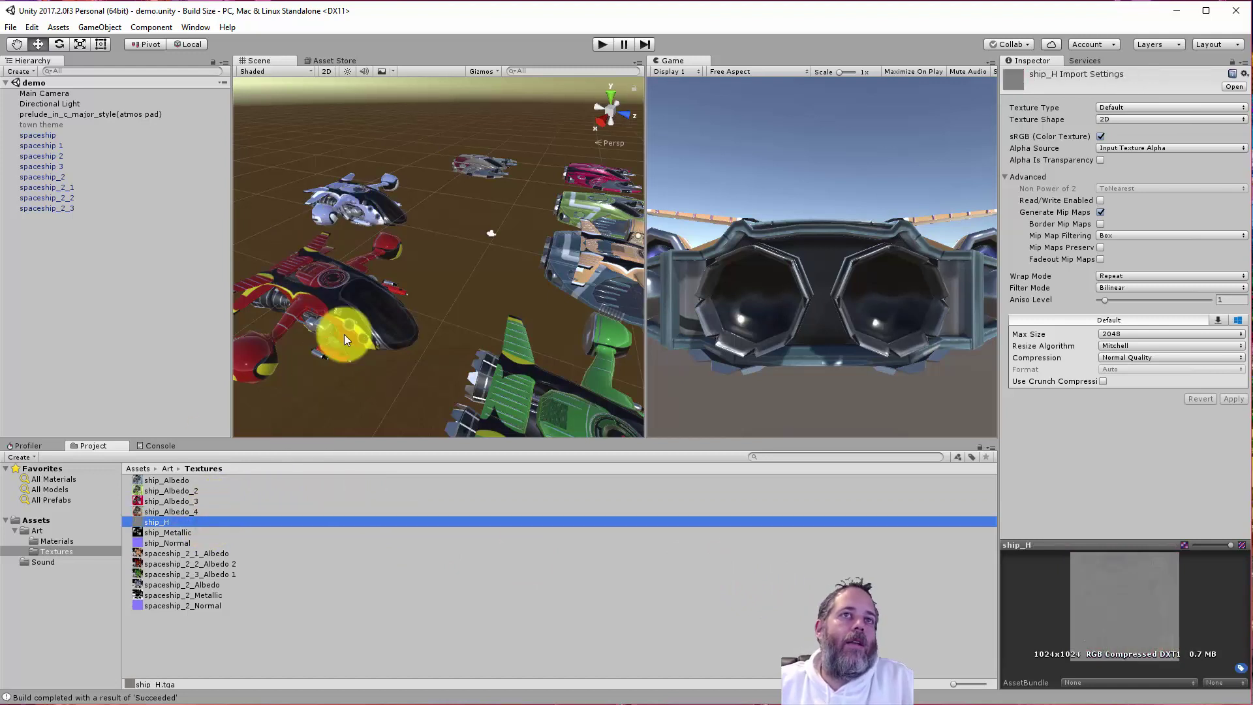
Check the sizes of ship_Metallic, ship_Normal and the spaceship_2 Albedo, Metallic and Normal textures
left_click(199, 531)
left_click(198, 542)
left_click(196, 553)
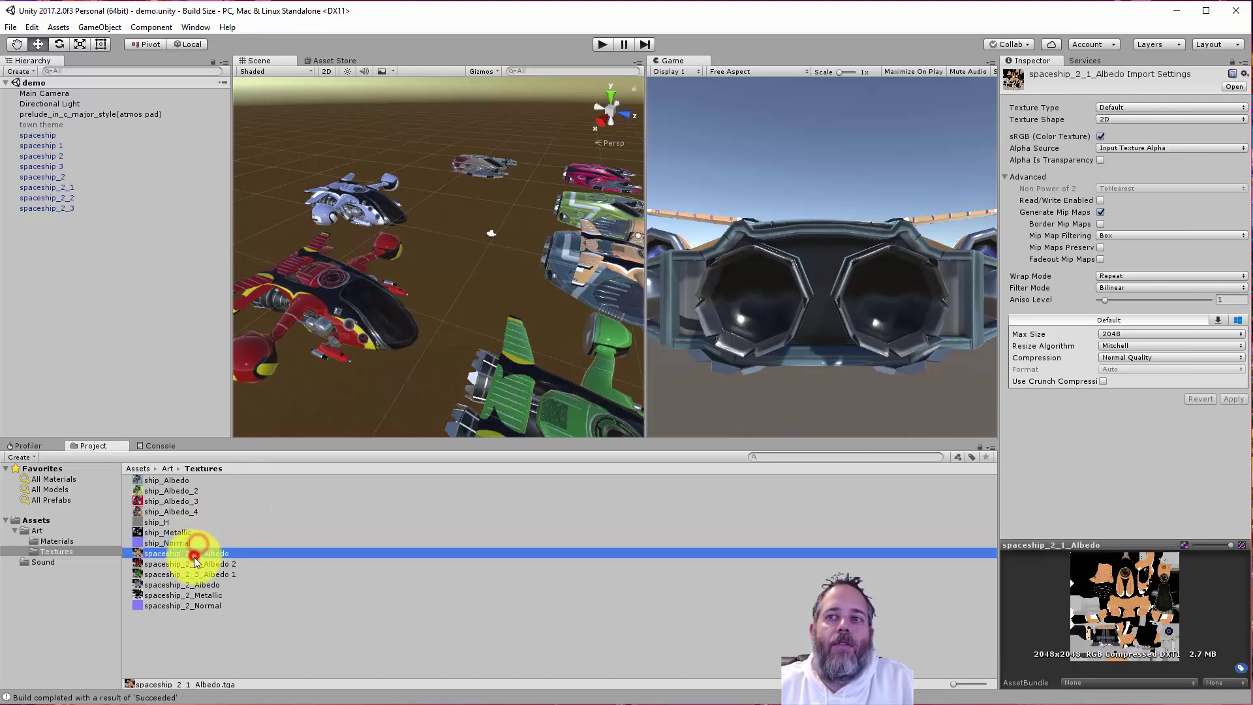
left_click(192, 572)
left_click(189, 584)
left_click(187, 595)
left_click(187, 605)
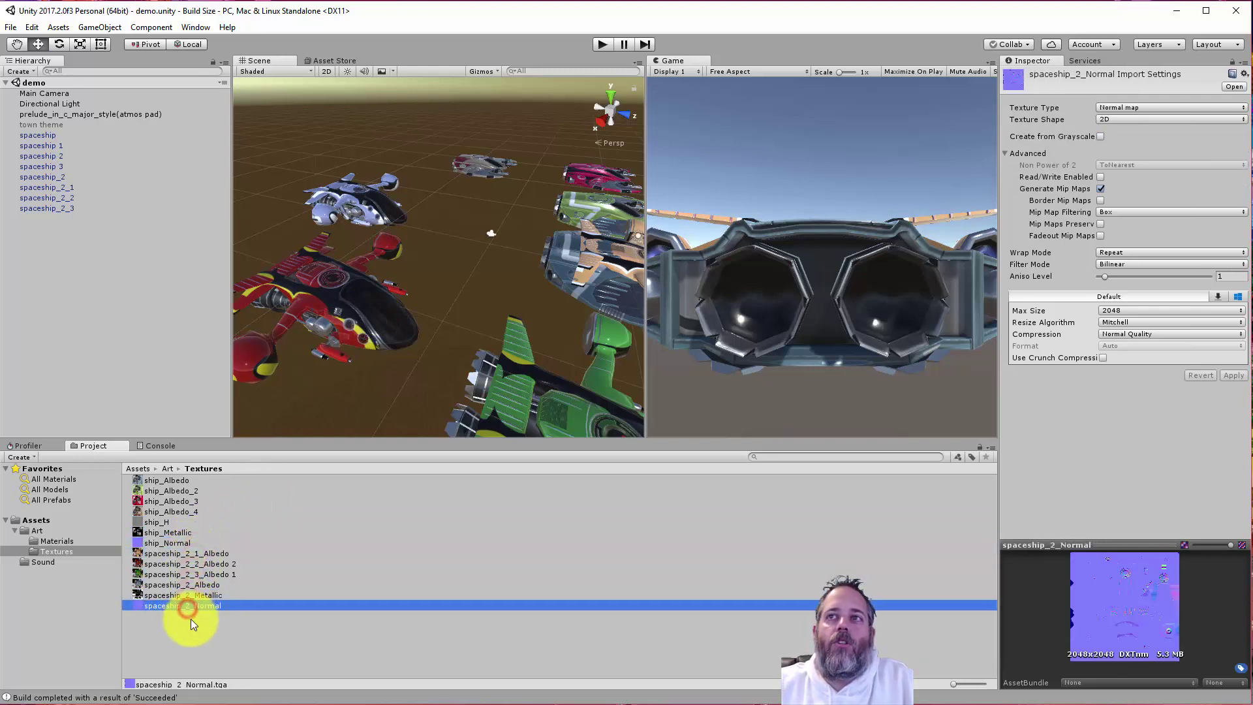
Select all 13 textures in the Textures folder to show their shared import settings
right_click_drag(392, 418, 518, 358)
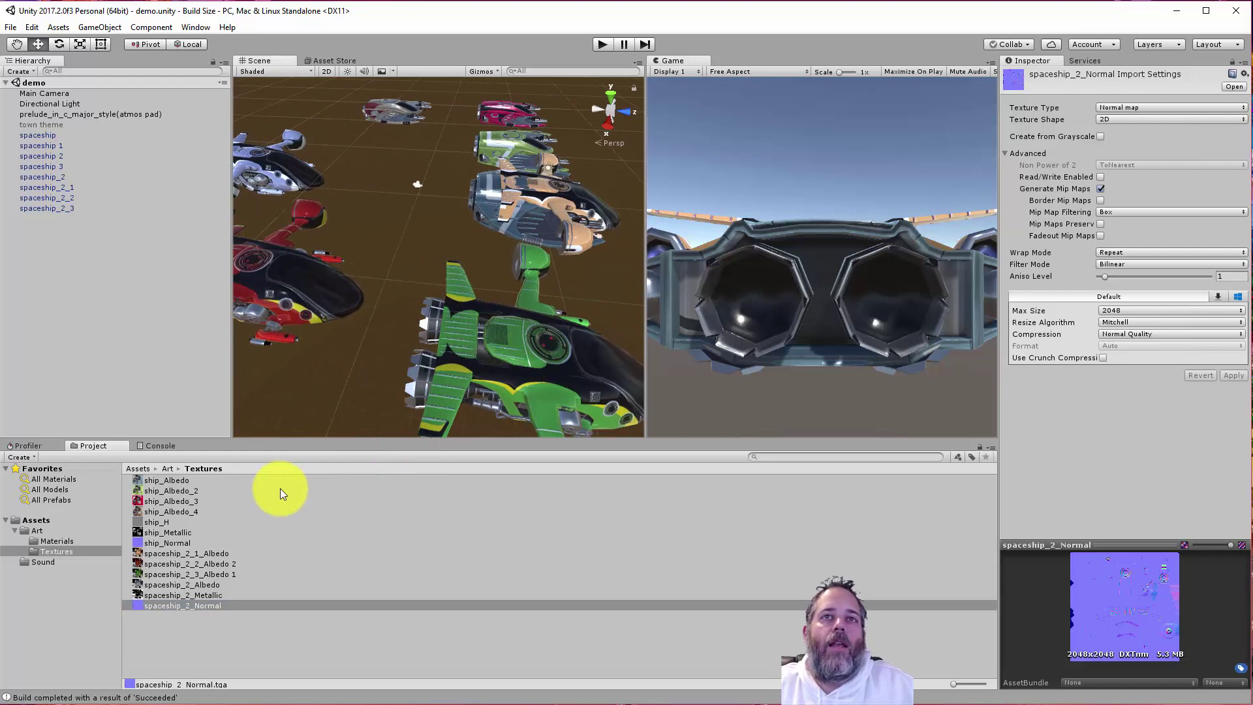
key("ctrl+a")
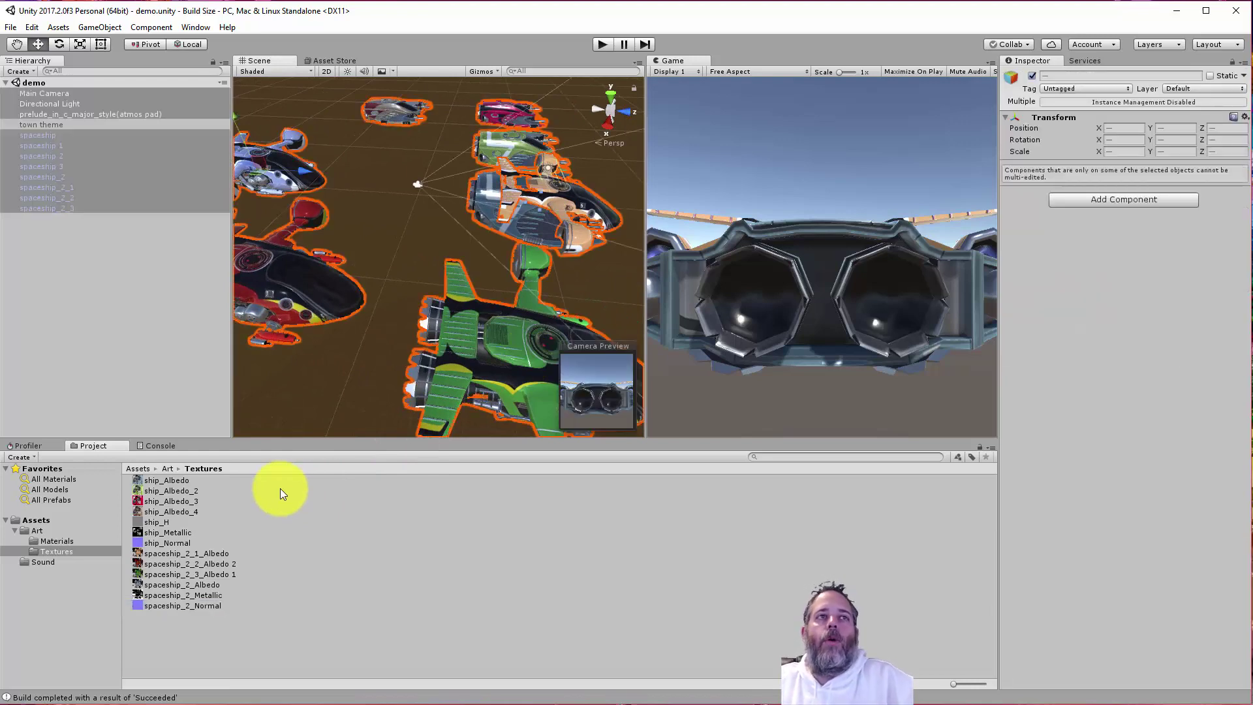
left_click(153, 545)
key("ctrl+a")
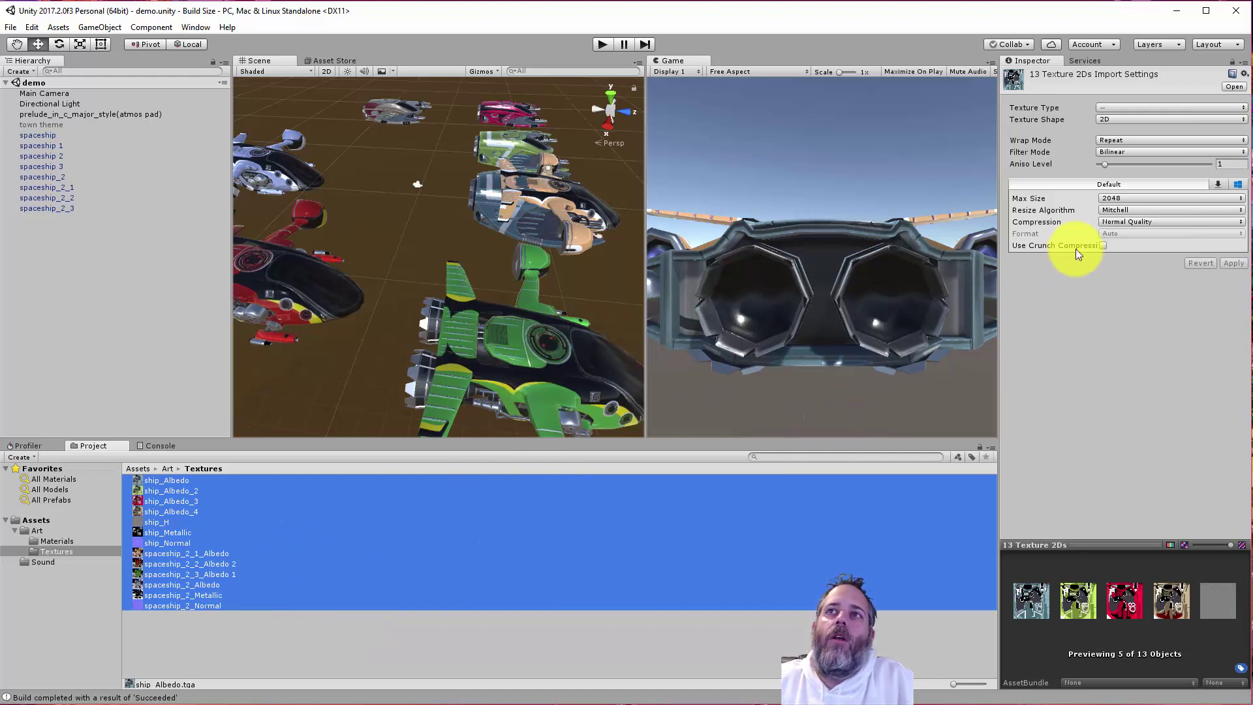
Try Max Size 128, then 512, then 1024 on all textures, applying each
left_click(1123, 198)
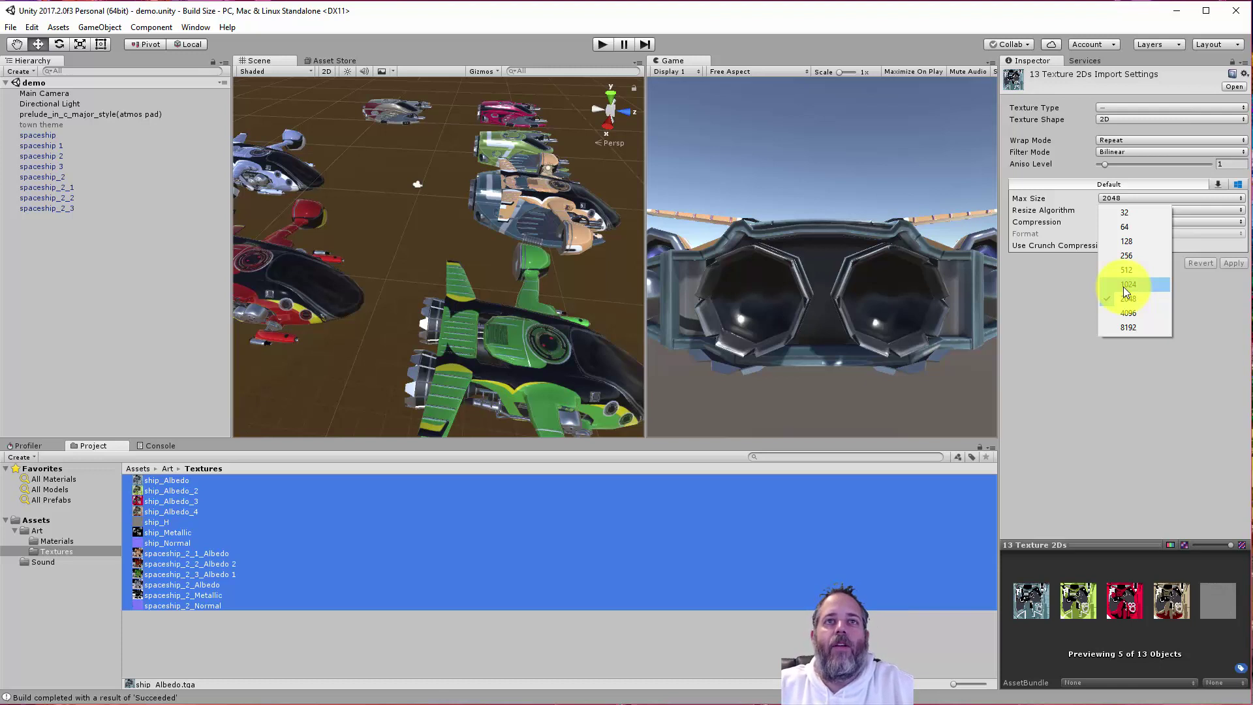
left_click(1134, 248)
left_click(1233, 262)
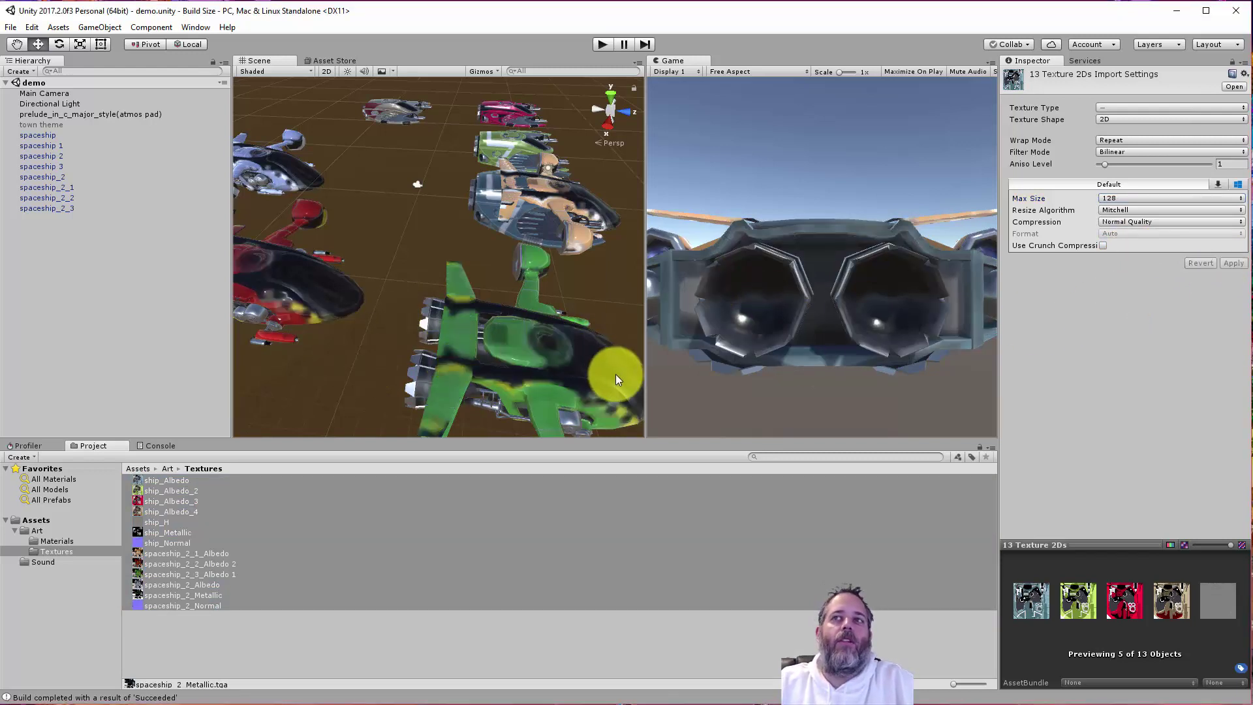
left_click(1138, 199)
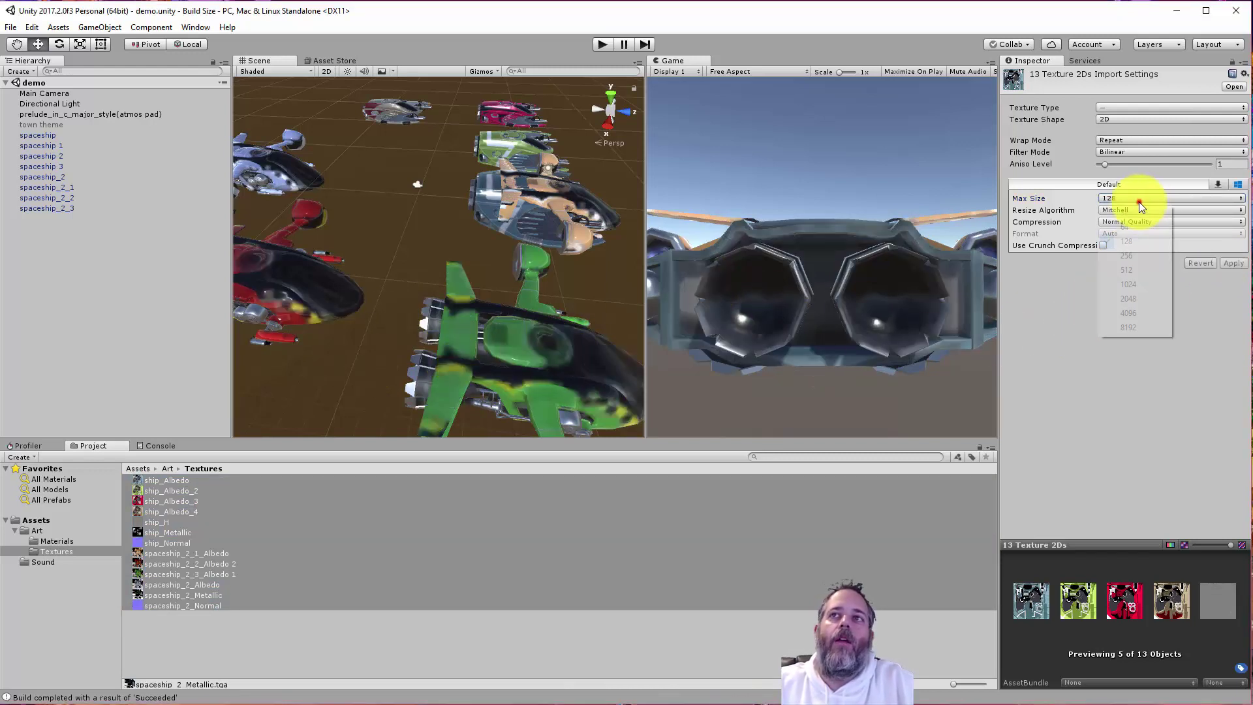
left_click(1131, 268)
left_click(1229, 266)
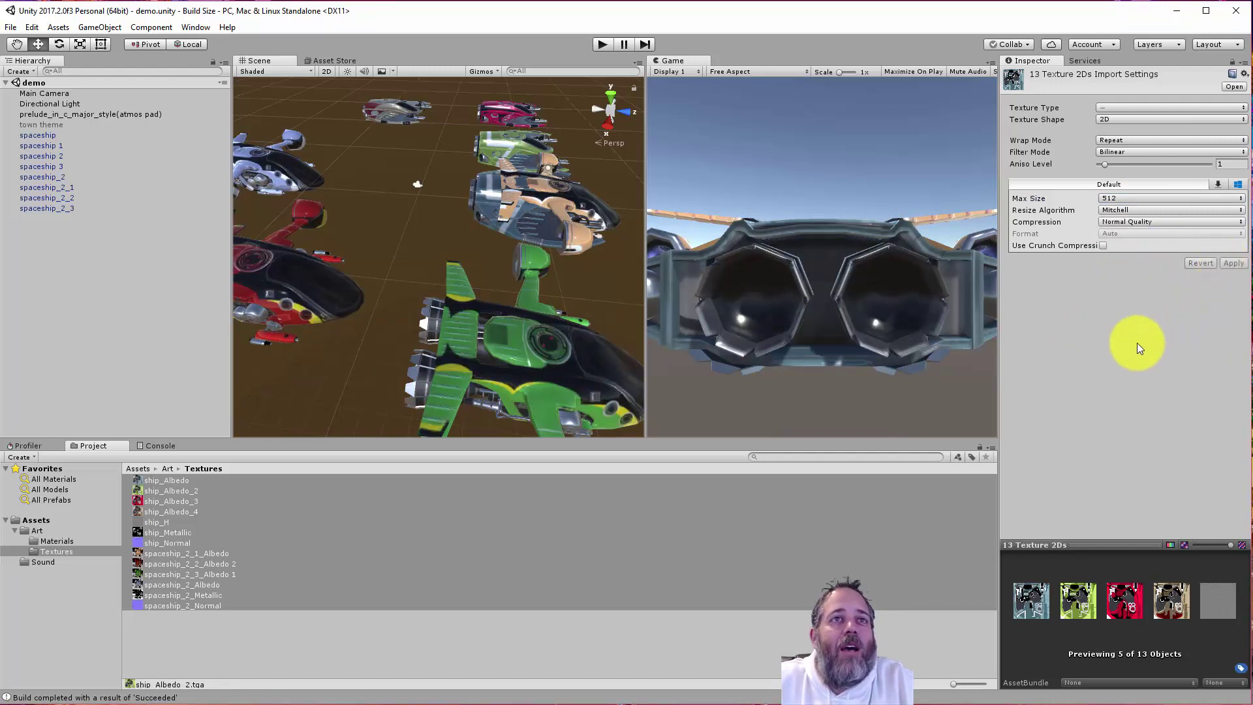
left_click(1122, 198)
left_click(1118, 284)
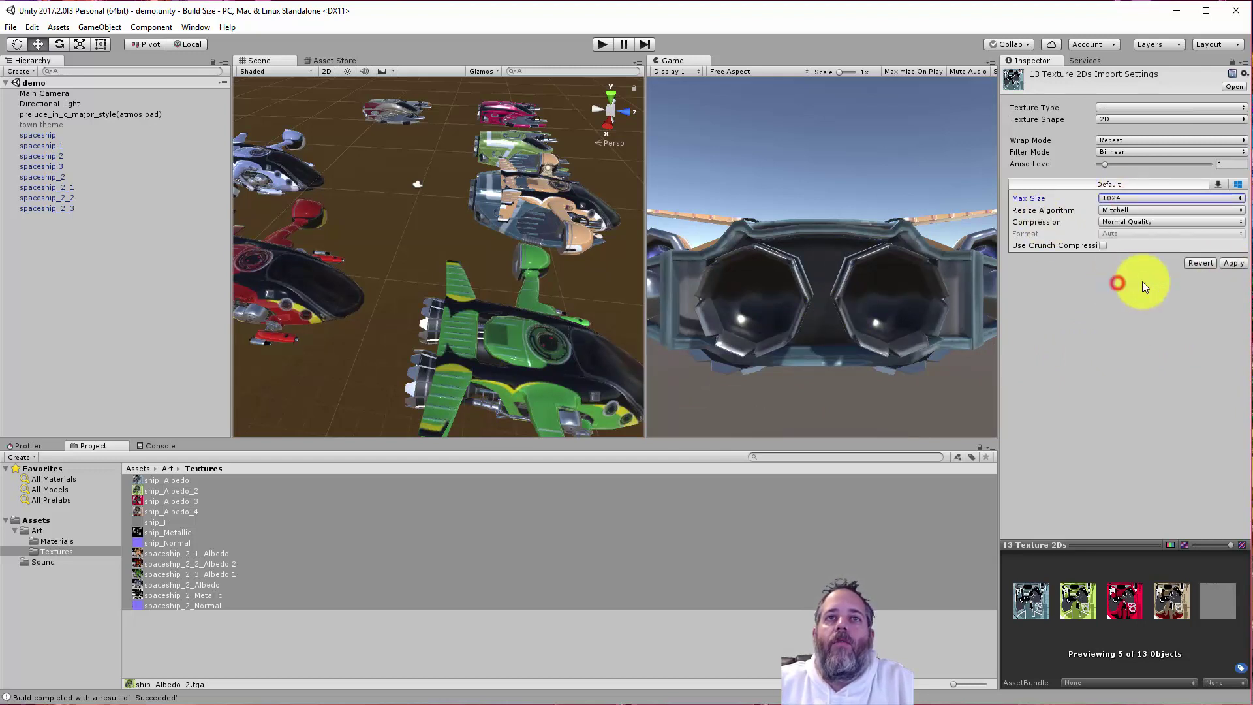
left_click(1231, 264)
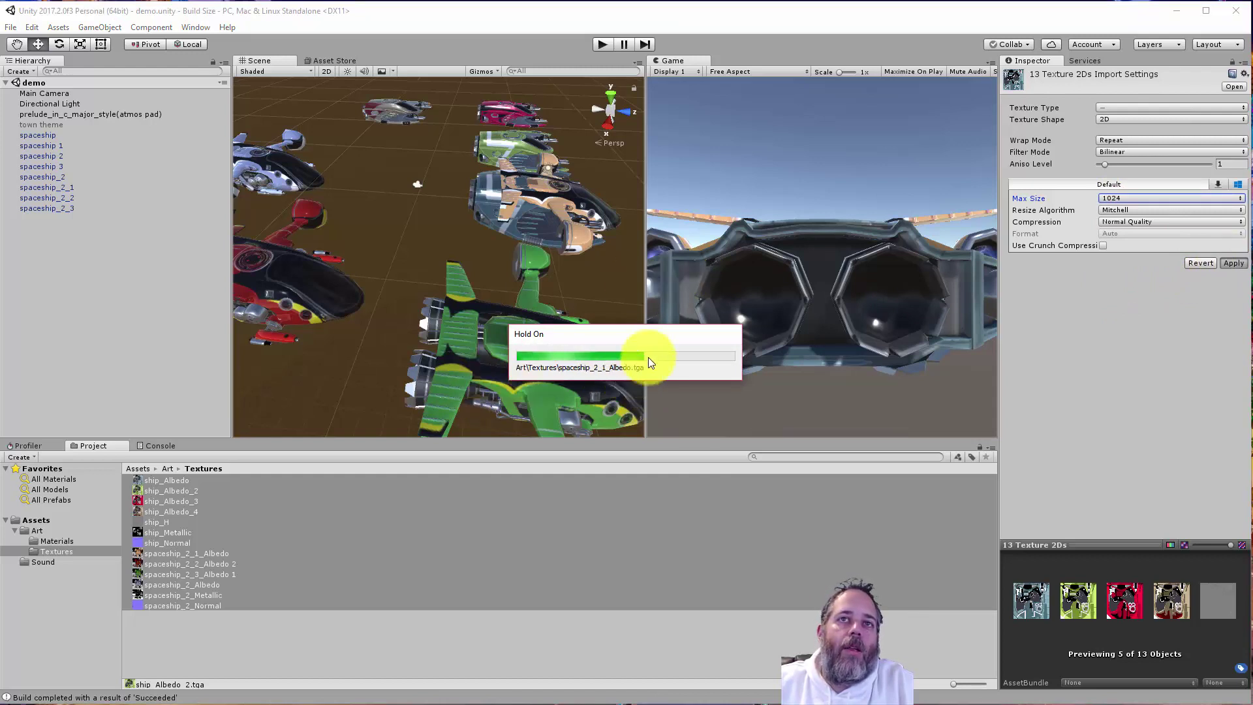
left_click_drag(639, 337, 636, 428)
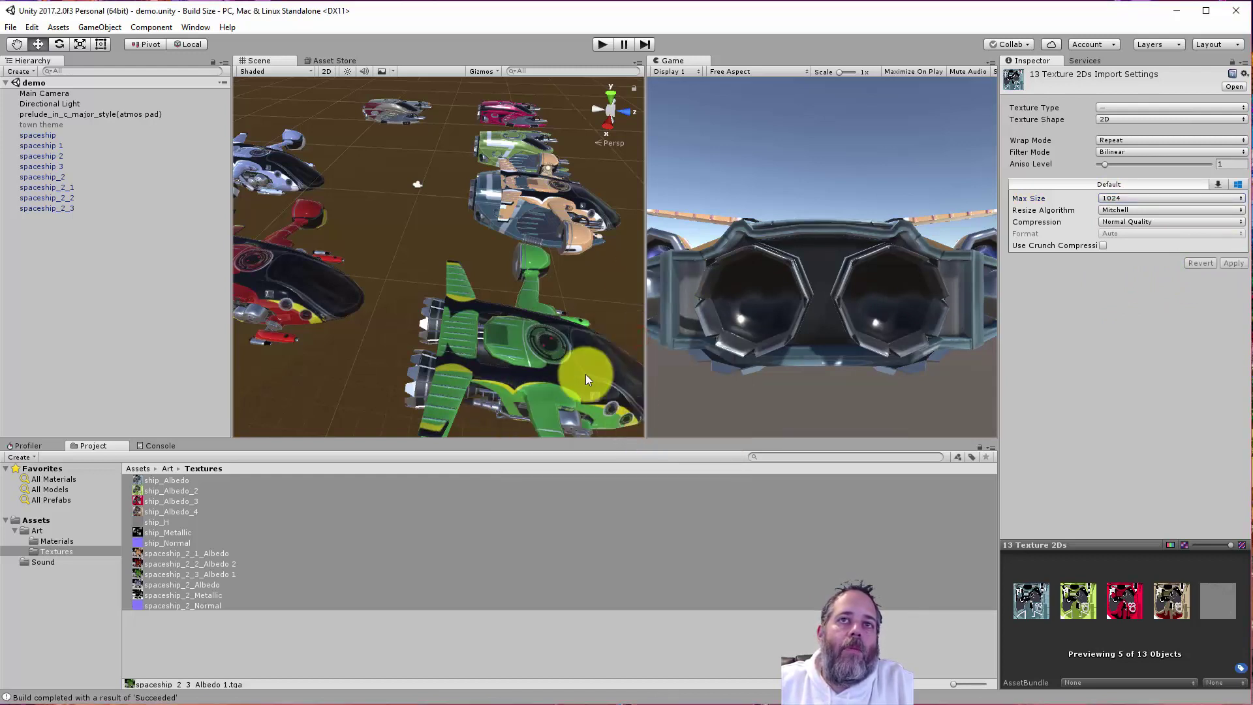
Try Max Size 2048 and 1024, then settle on 512 and apply
left_click(1129, 195)
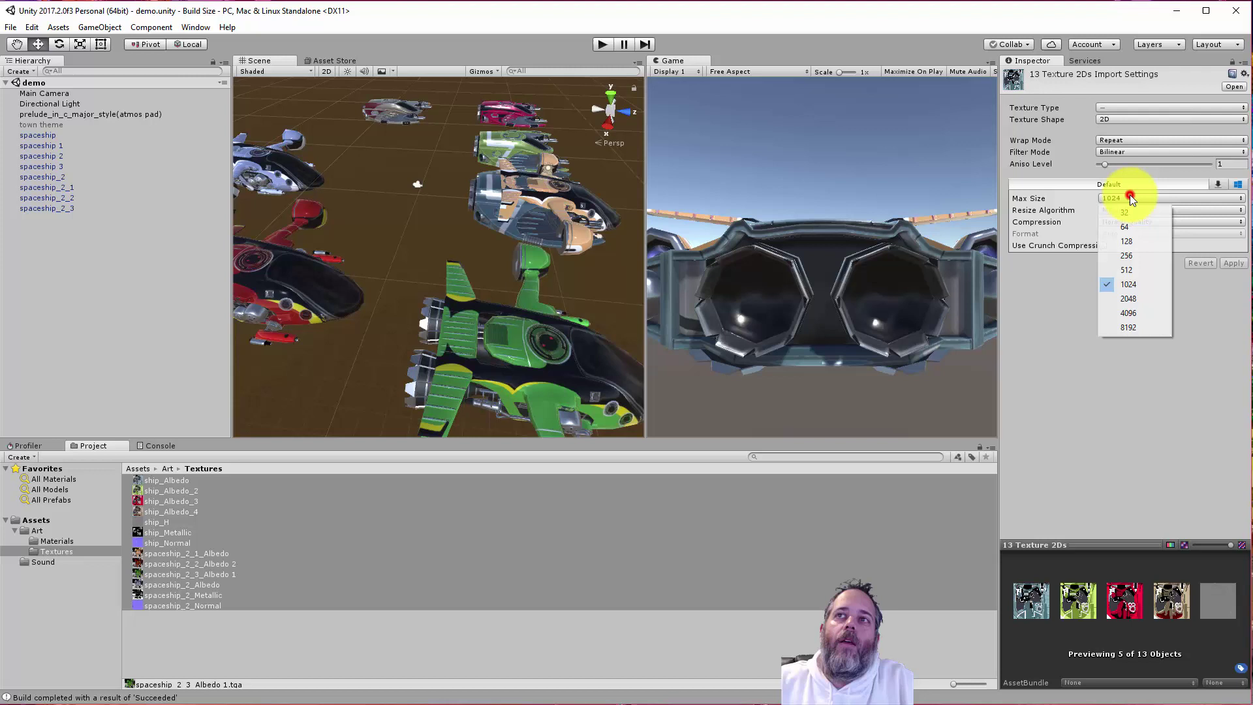
left_click(1134, 284)
left_click(1232, 263)
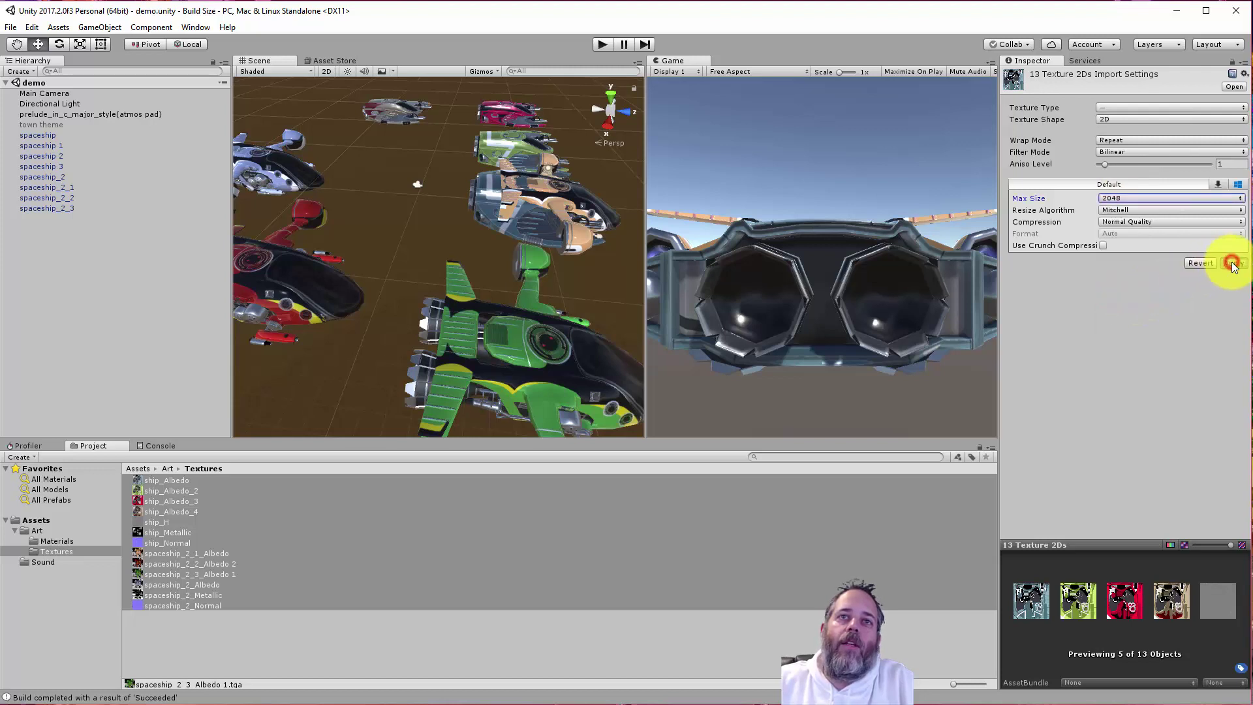
left_click(1132, 199)
left_click(1129, 274)
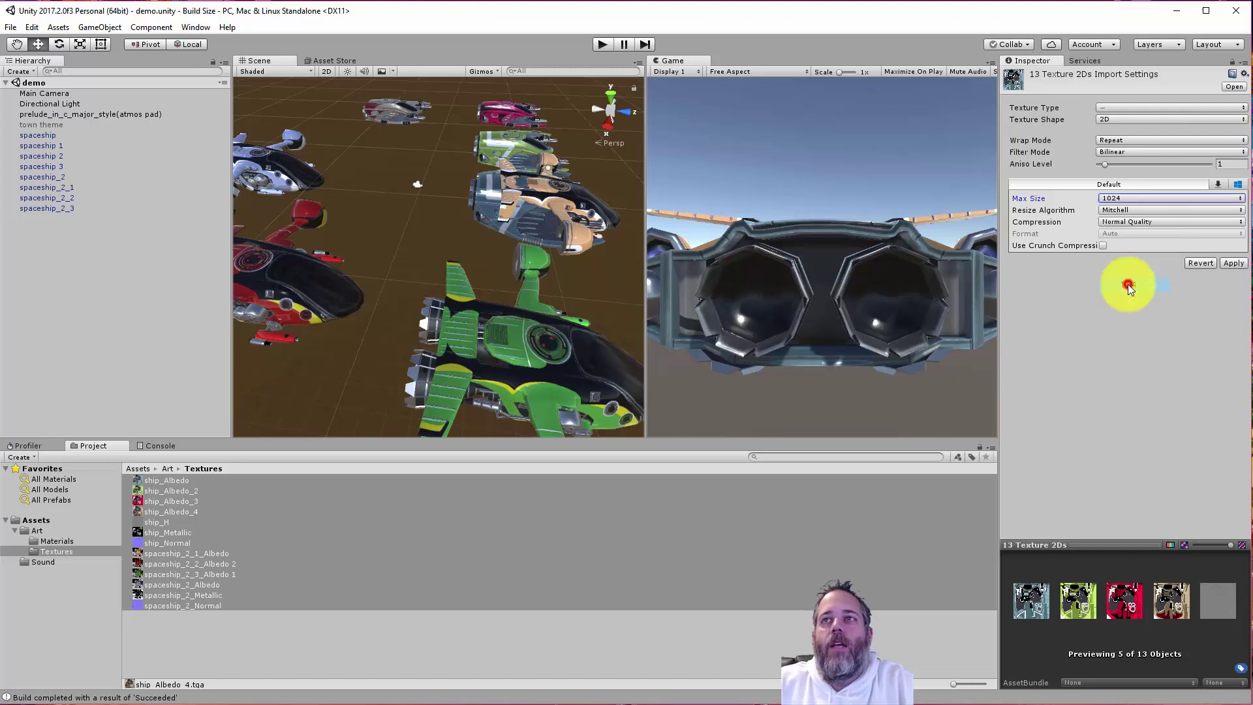
left_click(1226, 267)
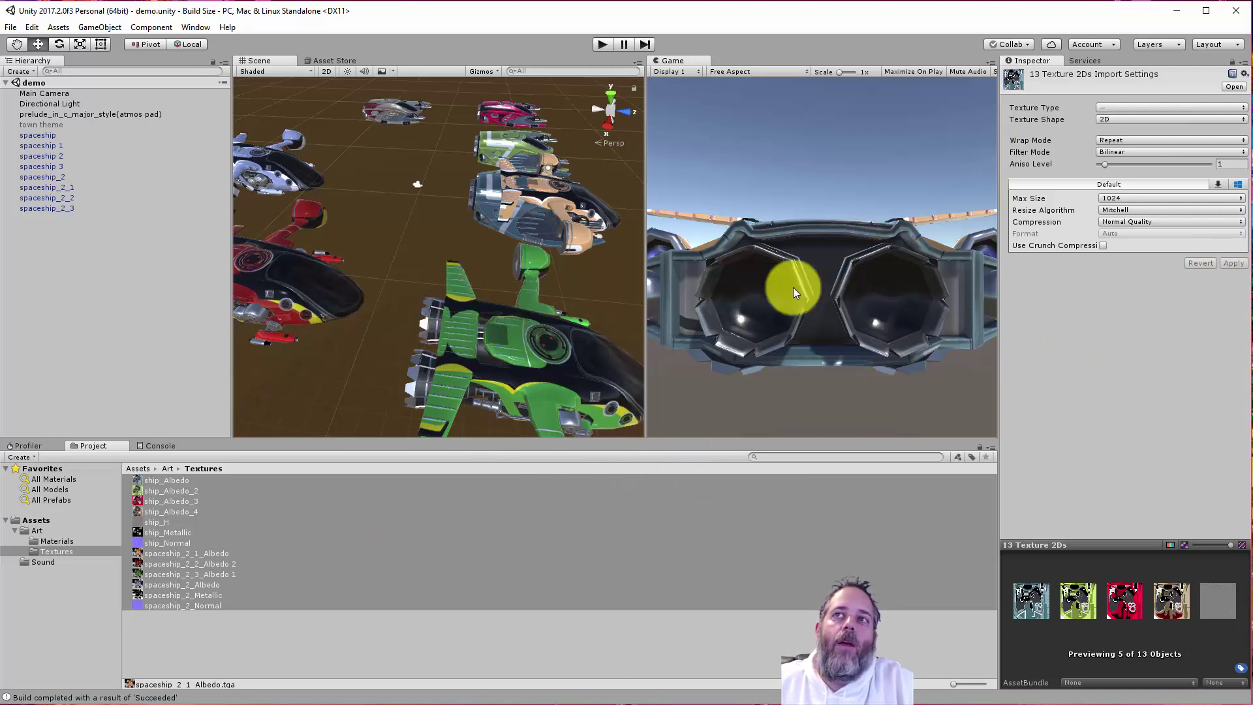
left_click(1125, 196)
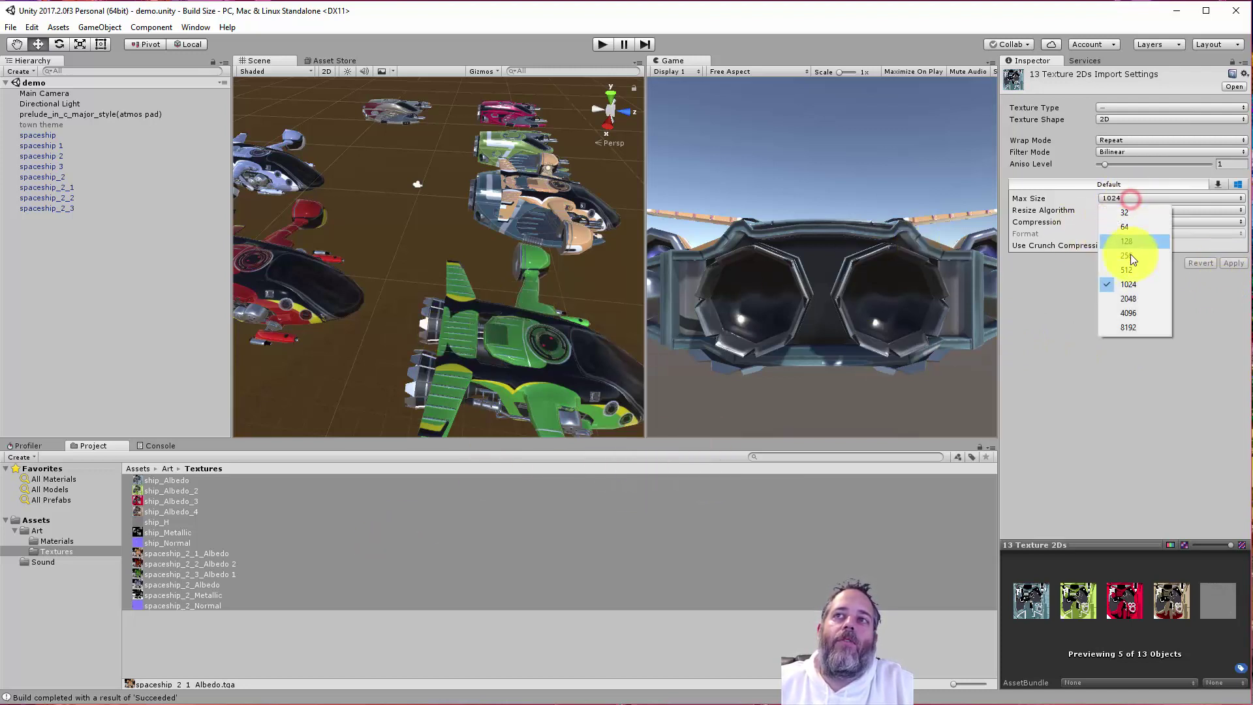
left_click(1130, 266)
left_click(1228, 265)
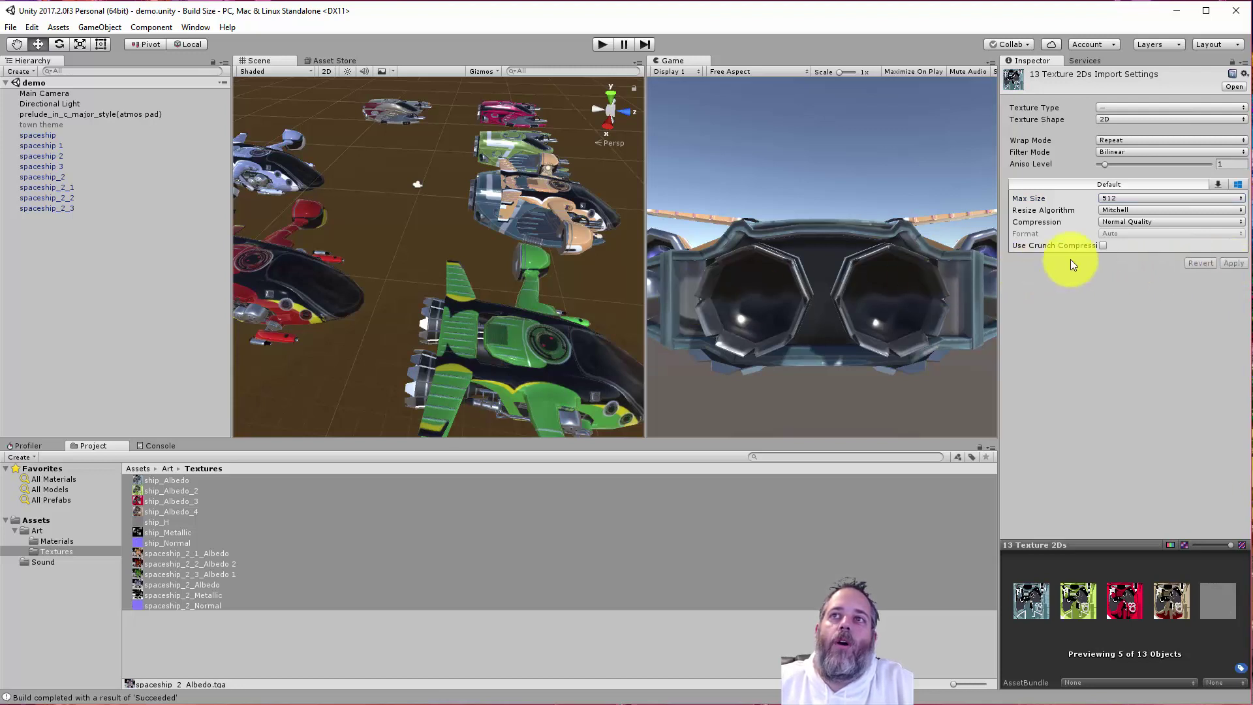
Enable crunch compression at quality 50 for the 13 textures, apply, and deselect them
left_click(1103, 246)
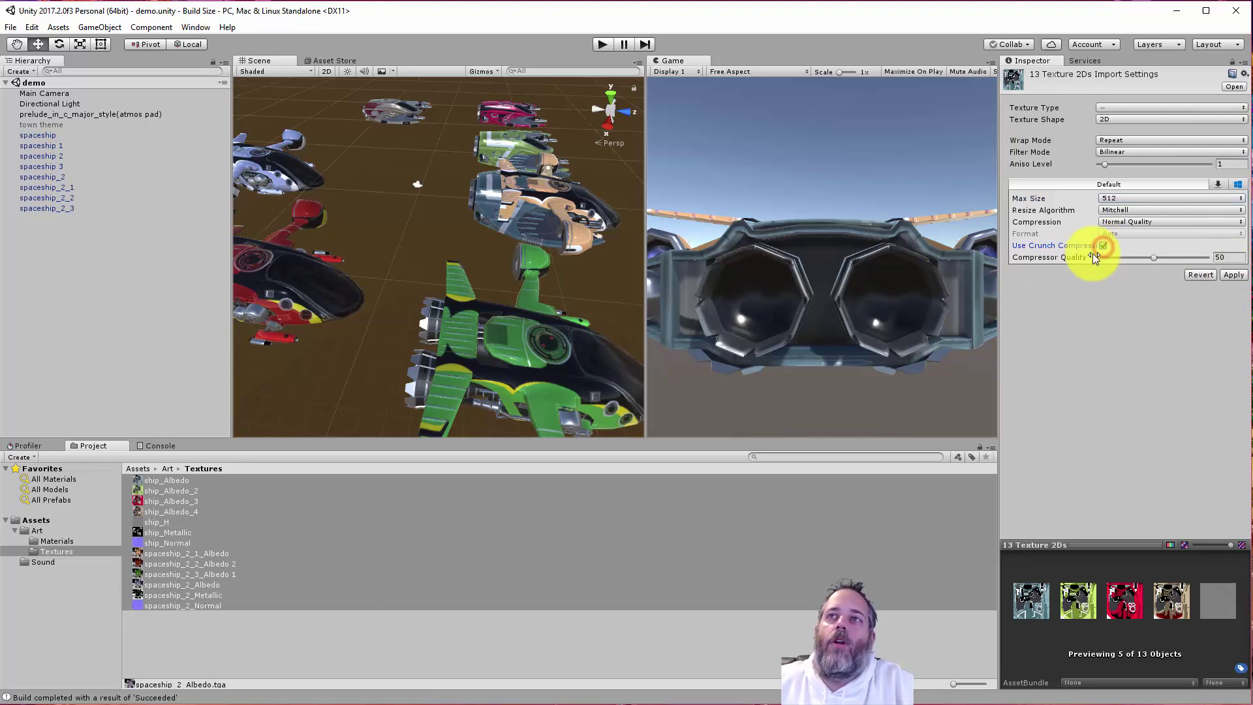
left_click(1228, 277)
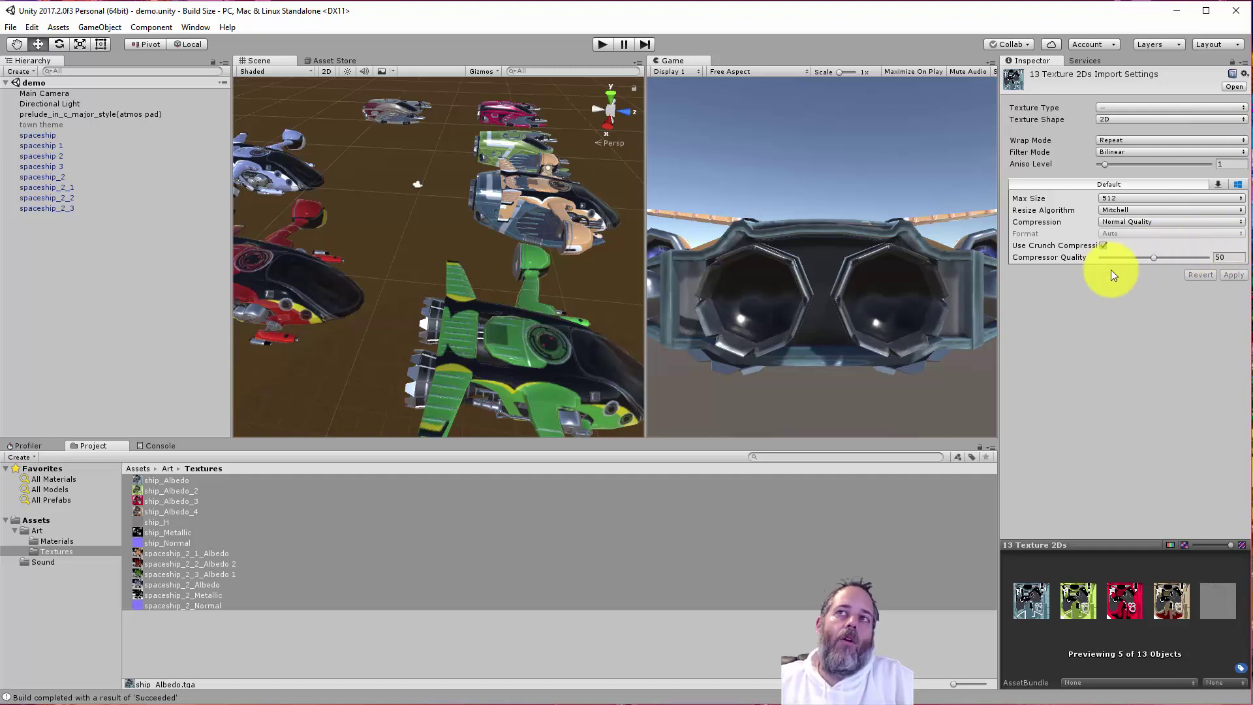
left_click(130, 389)
left_click(10, 27)
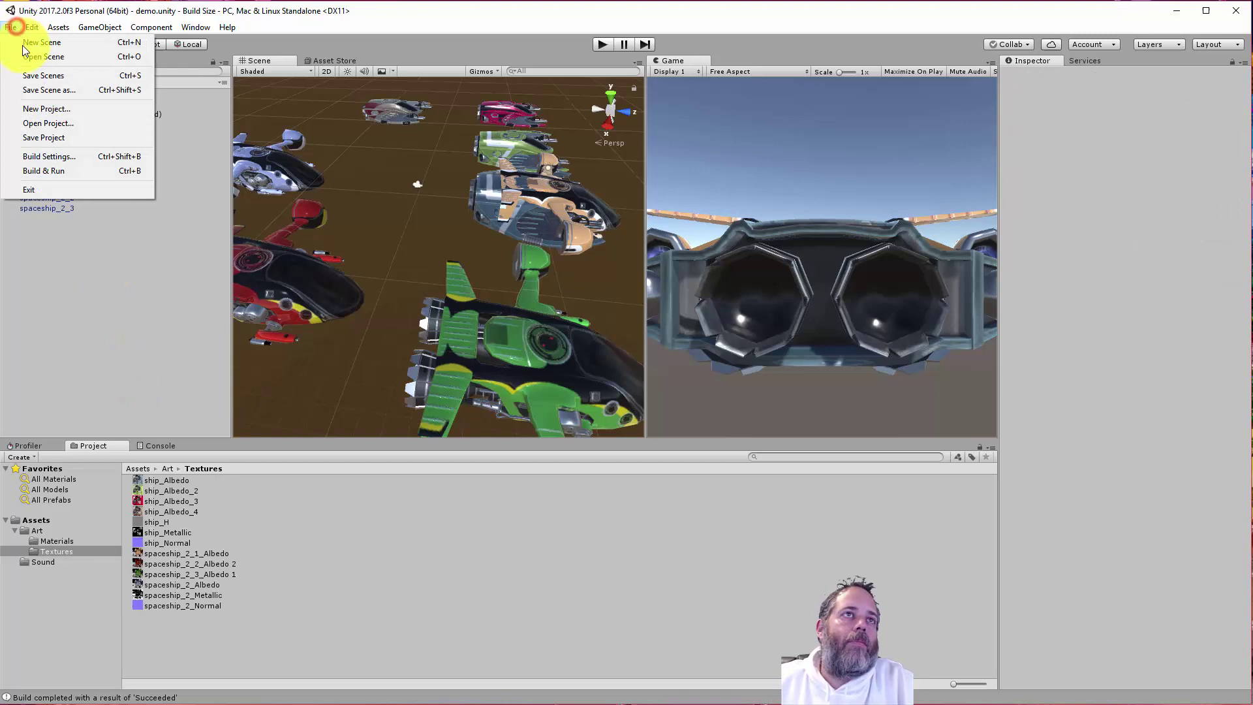
Rebuild the game over demo.exe and confirm the console reports the build succeeded
left_click(46, 157)
left_click(757, 496)
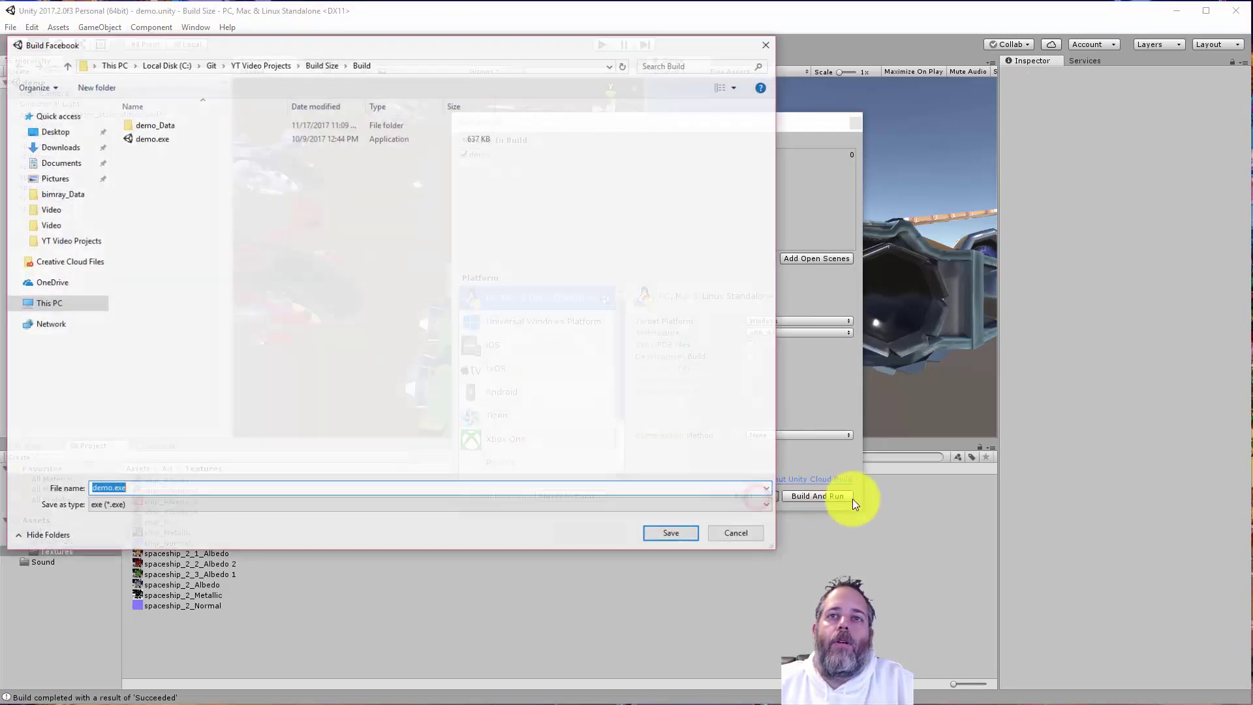
left_click(659, 535)
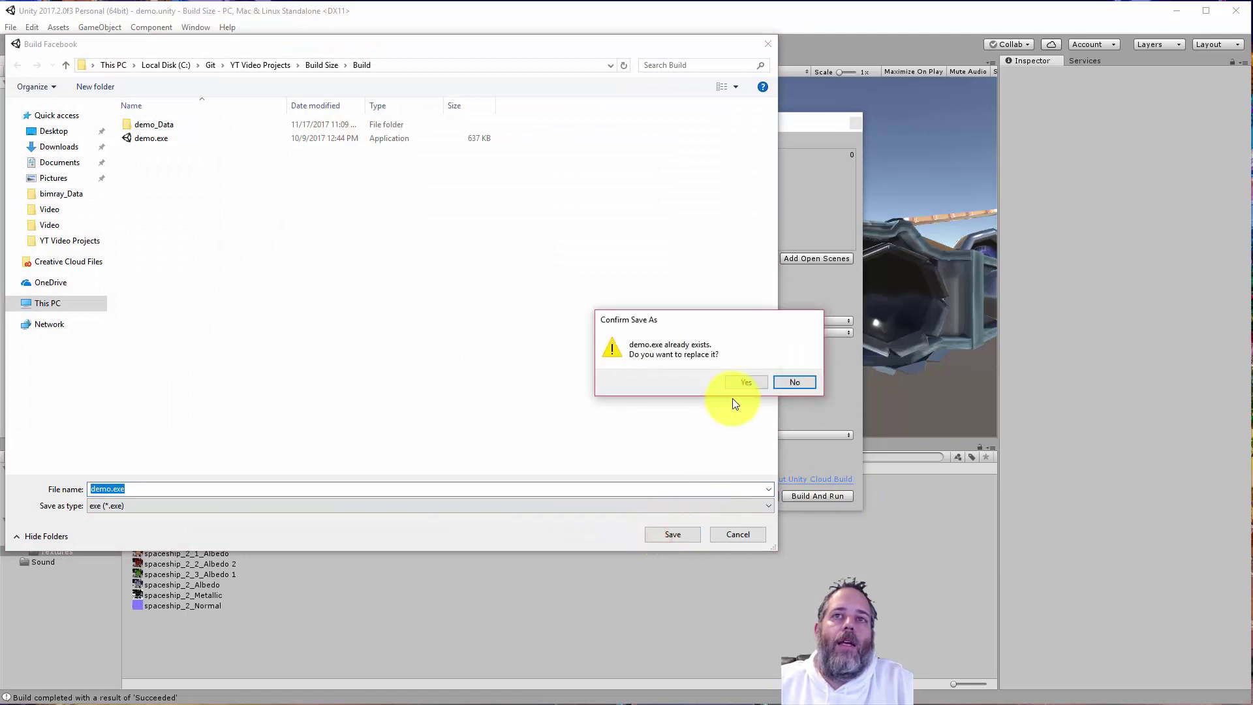
left_click(738, 383)
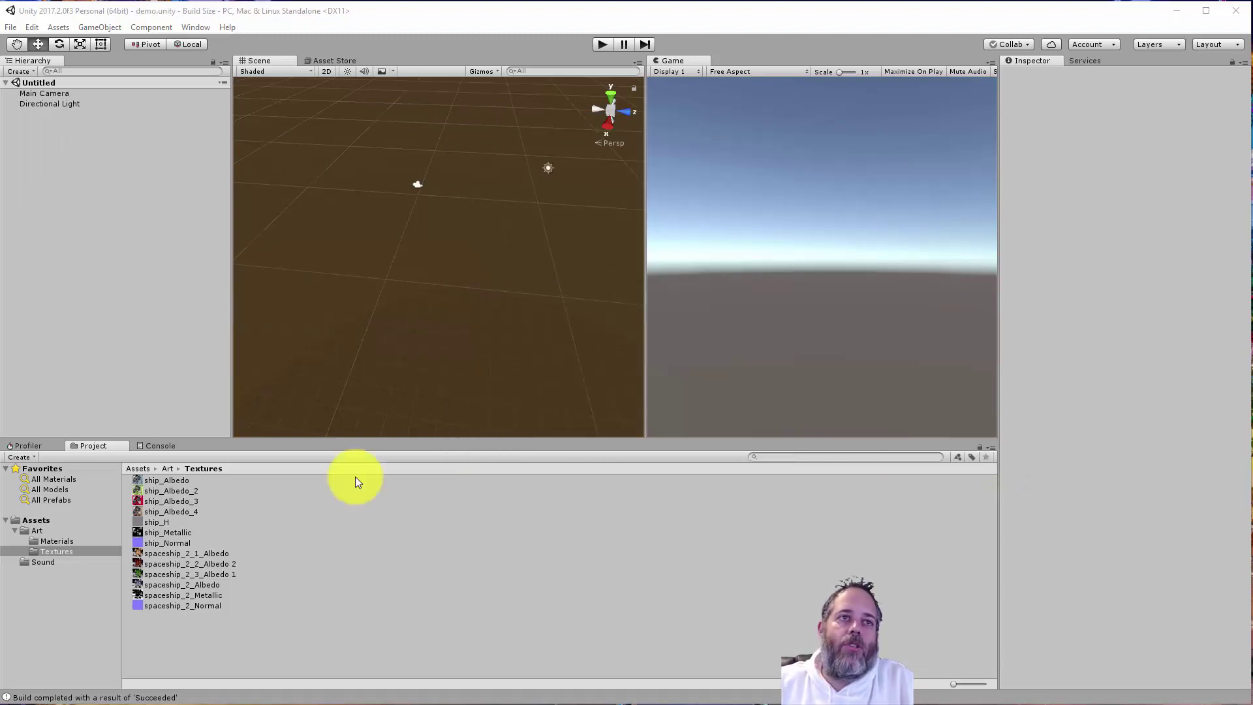
left_click(142, 448)
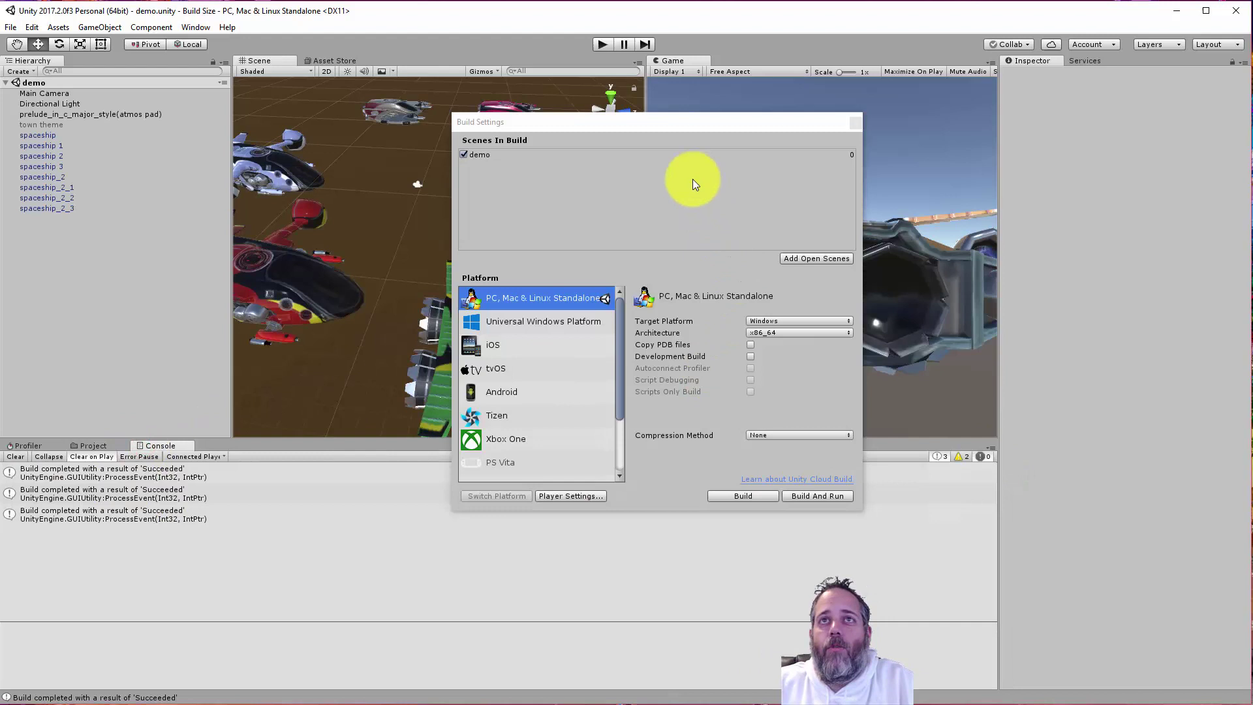
left_click_drag(697, 121, 484, 175)
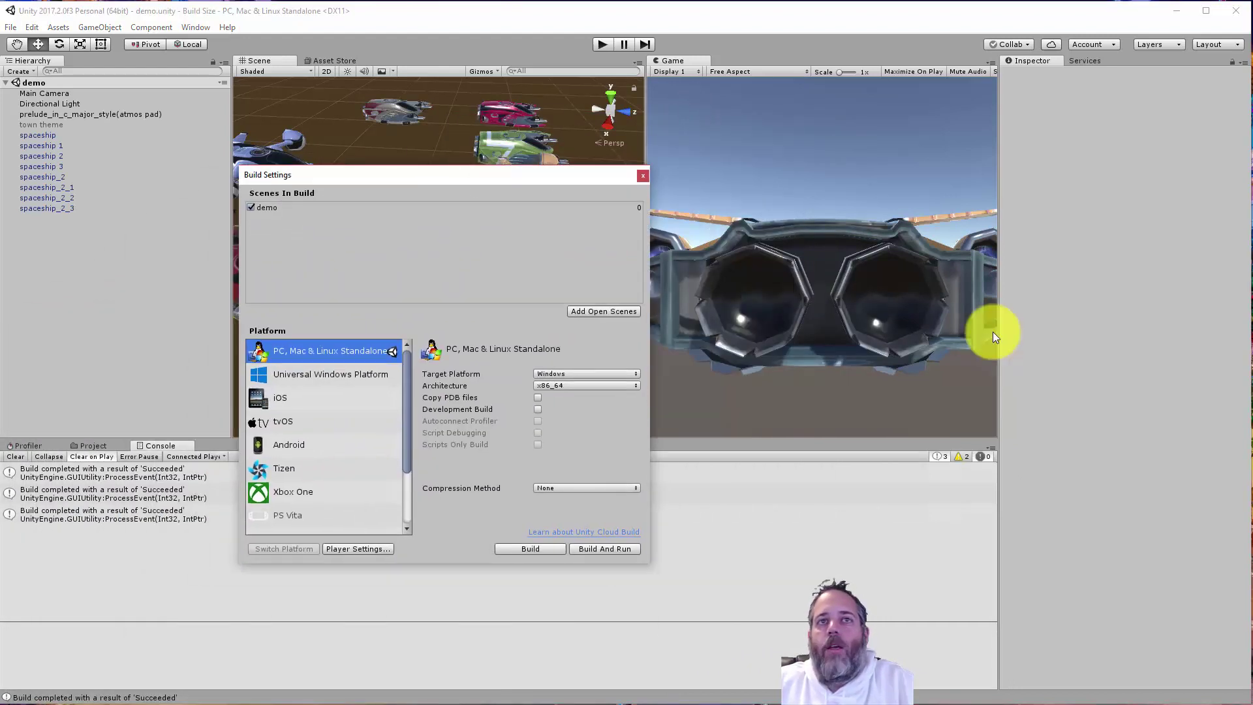
left_click(990, 446)
Open the editor log in Notepad and search upward from the end for 'build report'
left_click(999, 462)
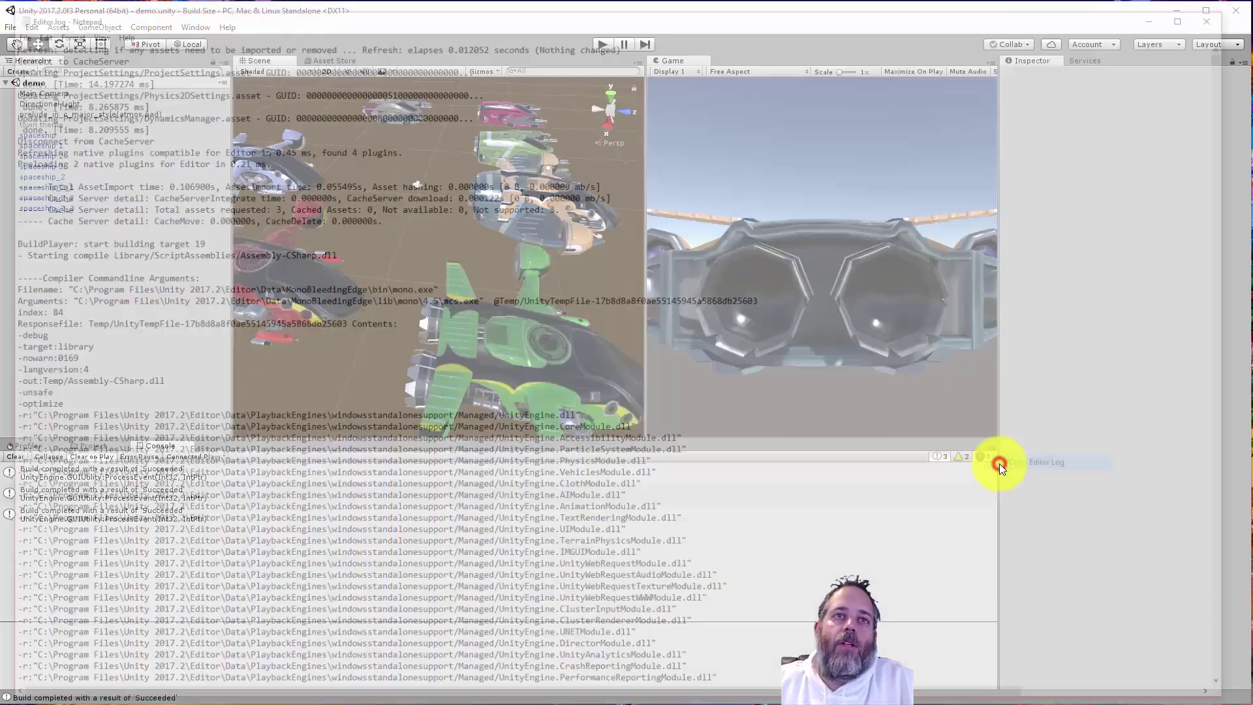
key("ctrl+End")
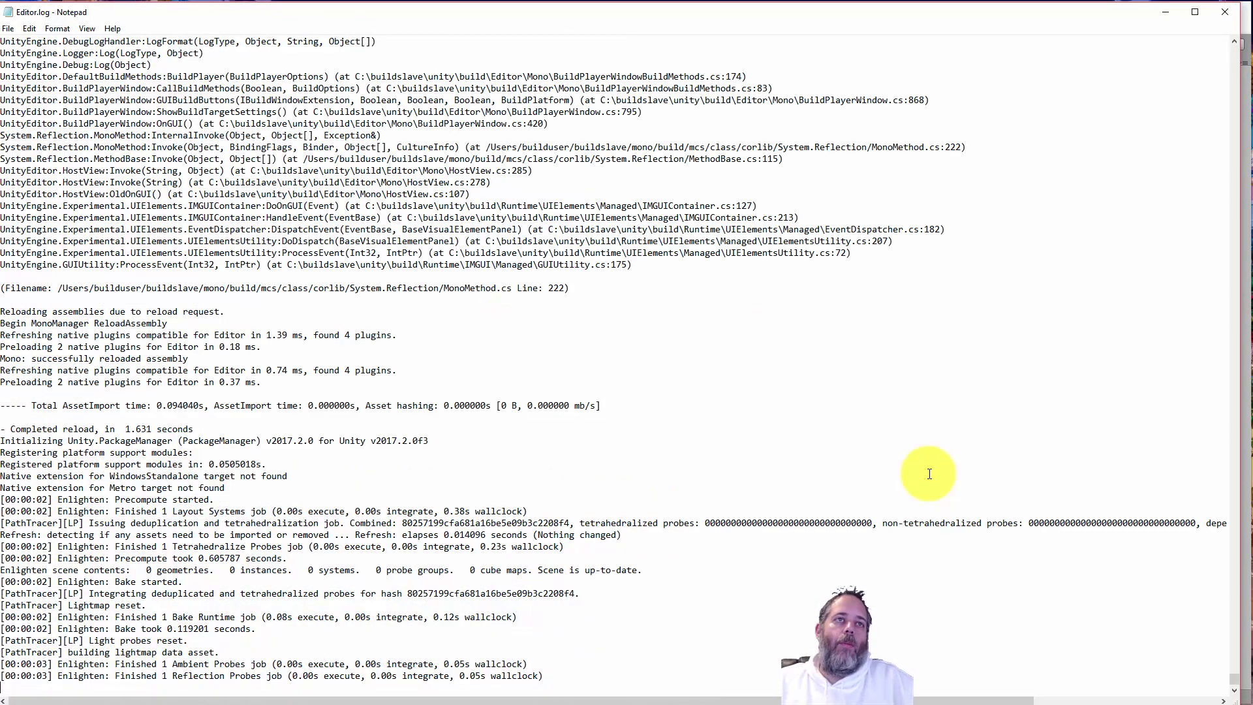
key("ctrl+f")
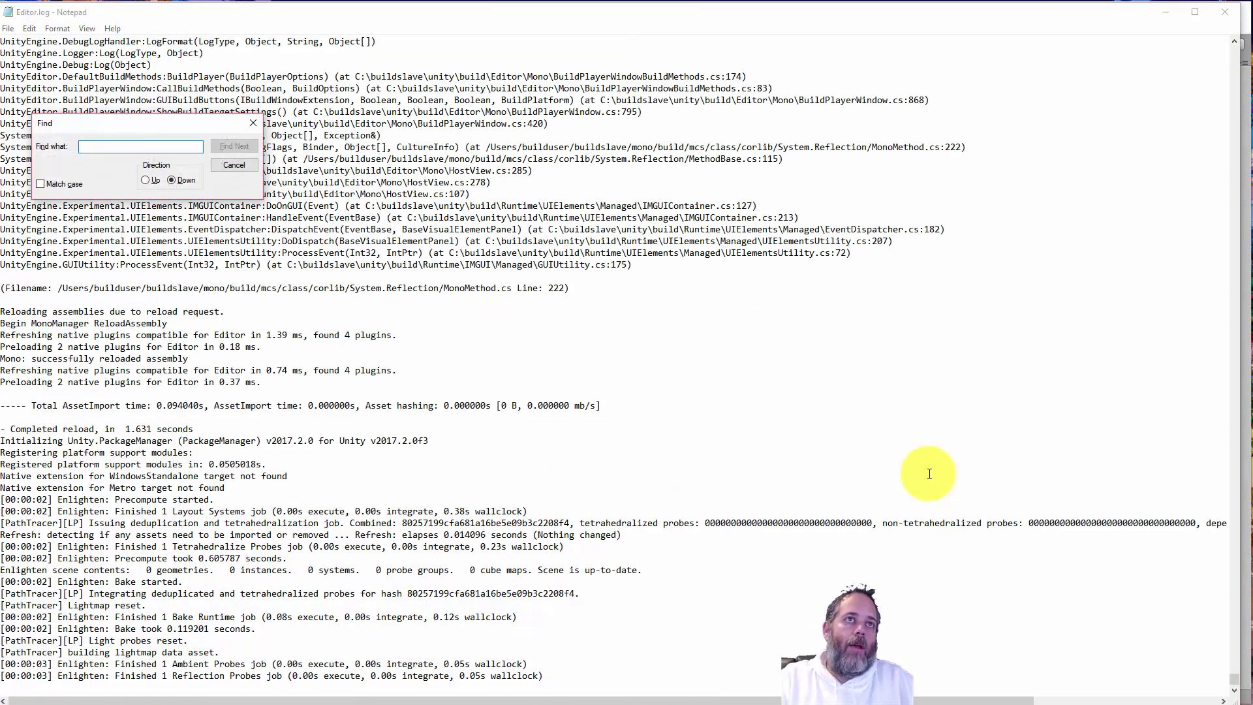
key("alt+u")
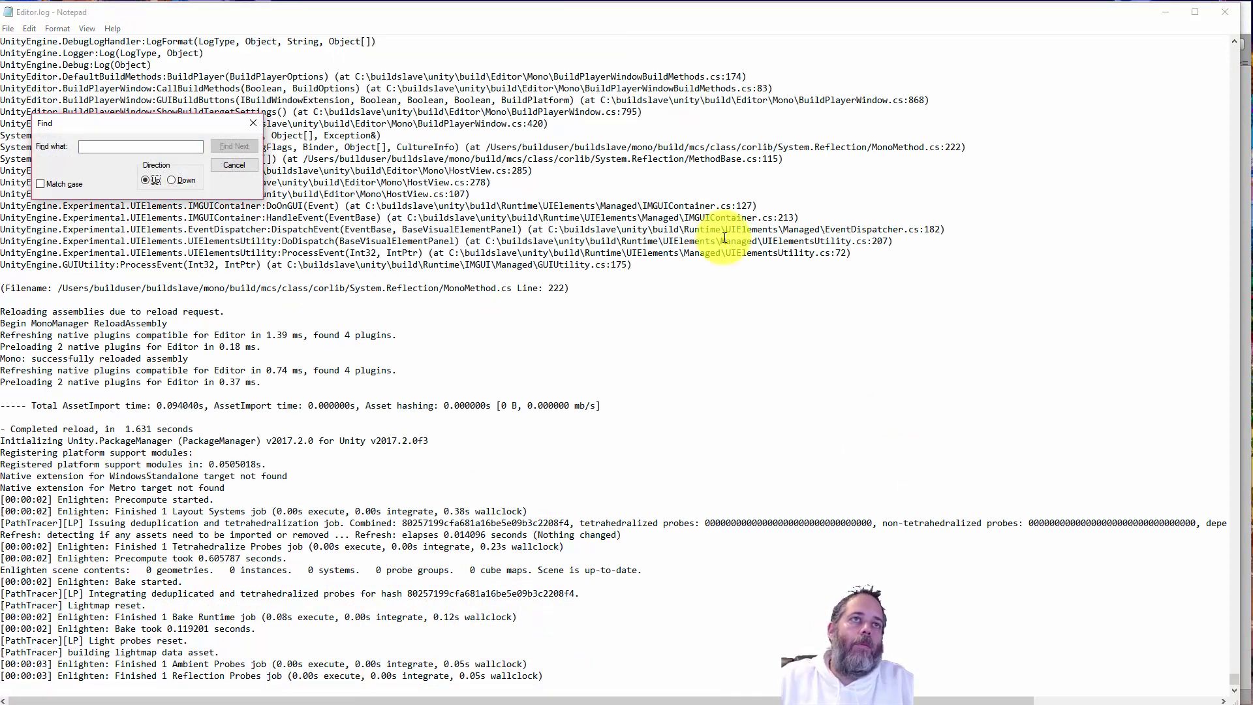
left_click(159, 142)
type("build report")
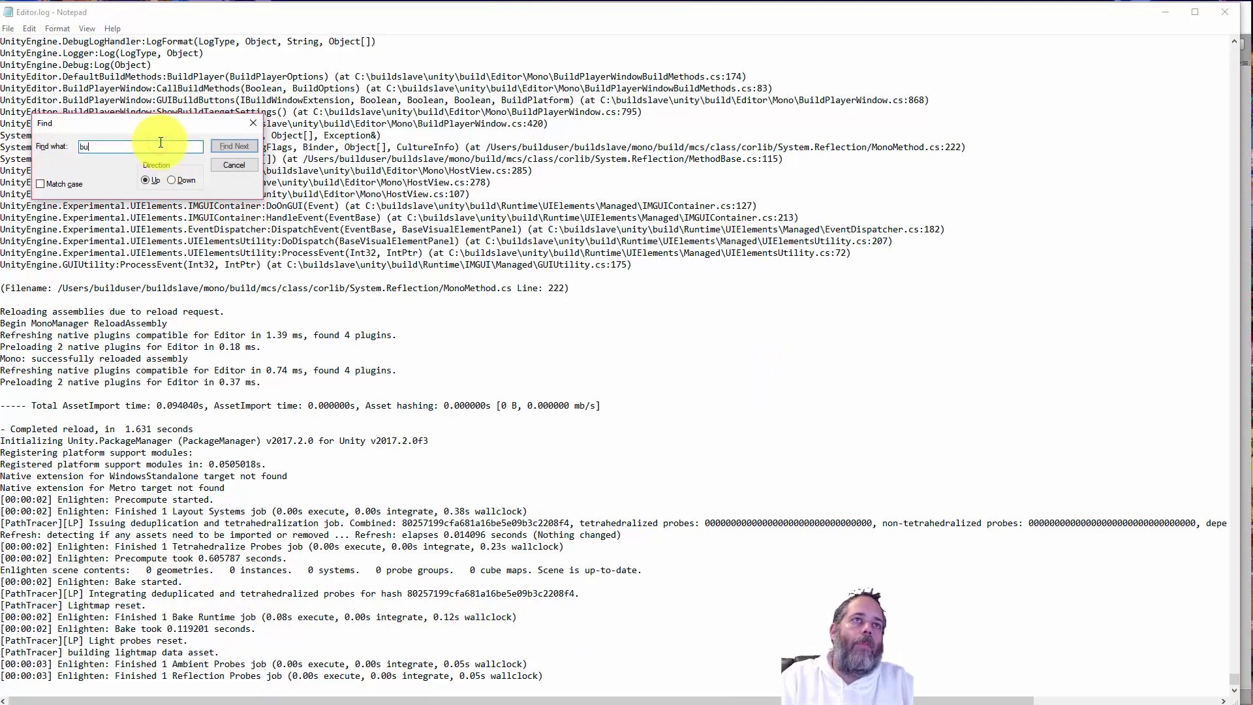
key("Return")
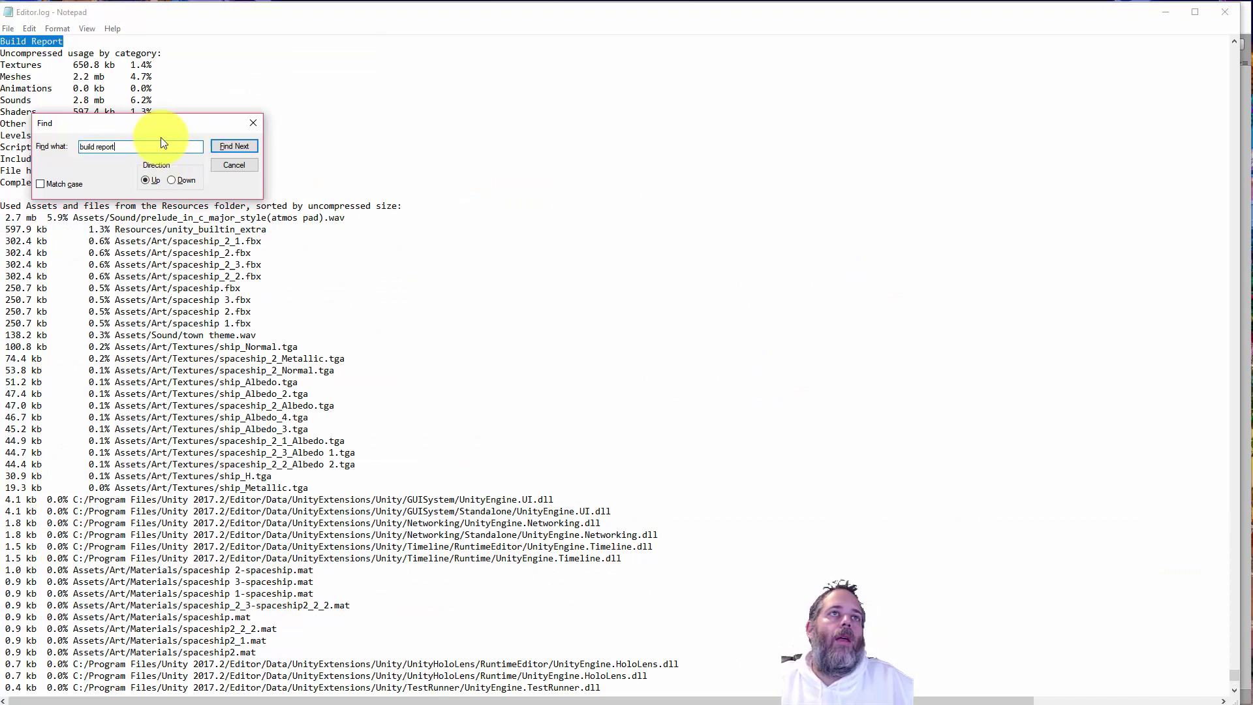
Highlight the 650.8 kb Textures total and the 2.7 mb prelude .wav line in the Build Report
left_click(253, 123)
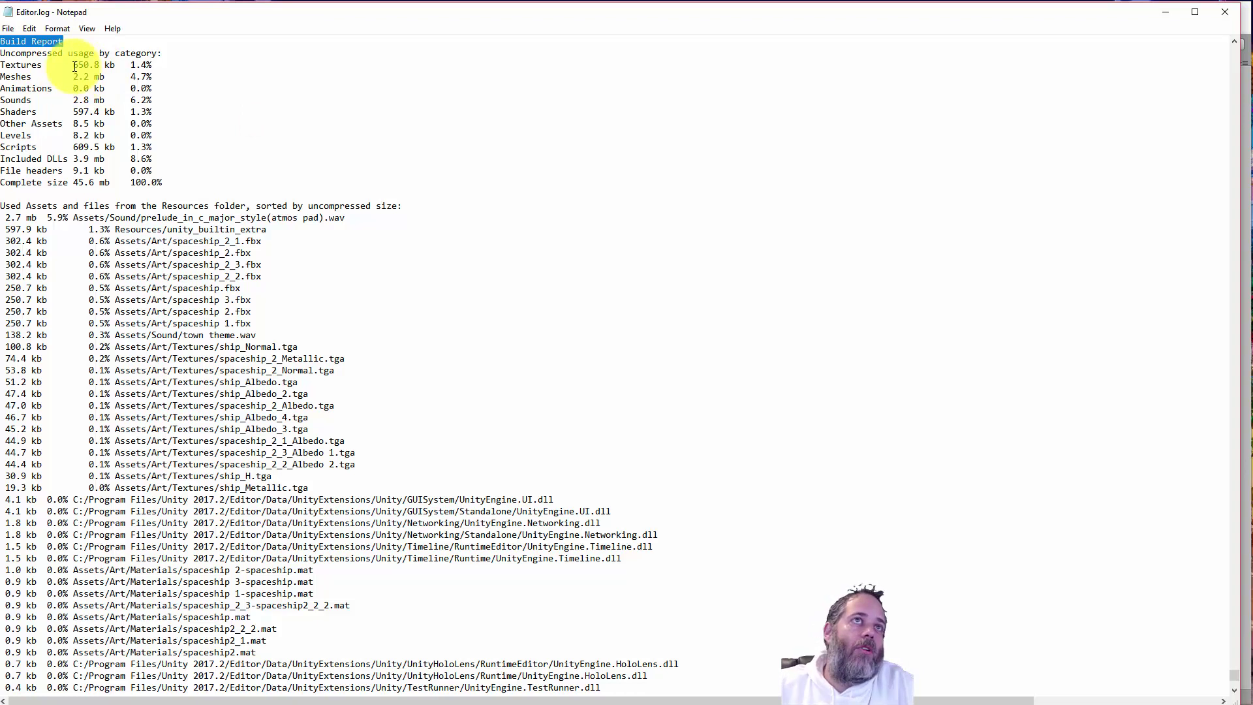
left_click_drag(73, 66, 100, 68)
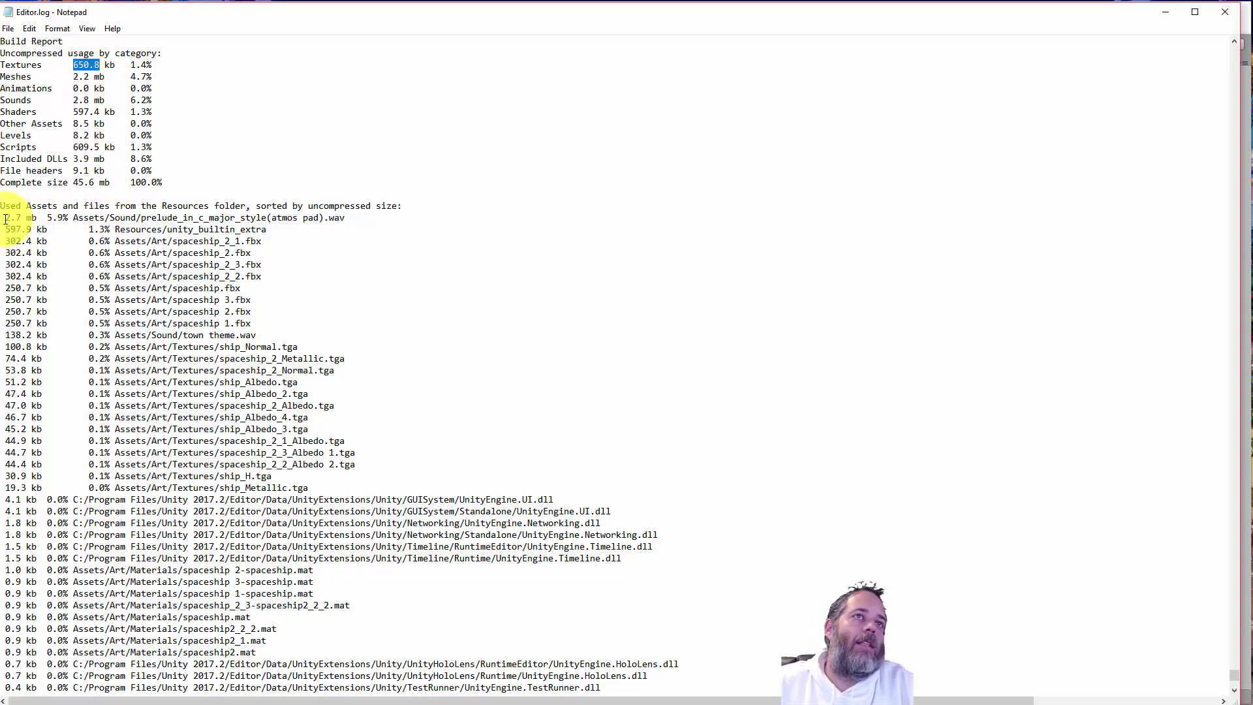
left_click_drag(5, 219, 348, 219)
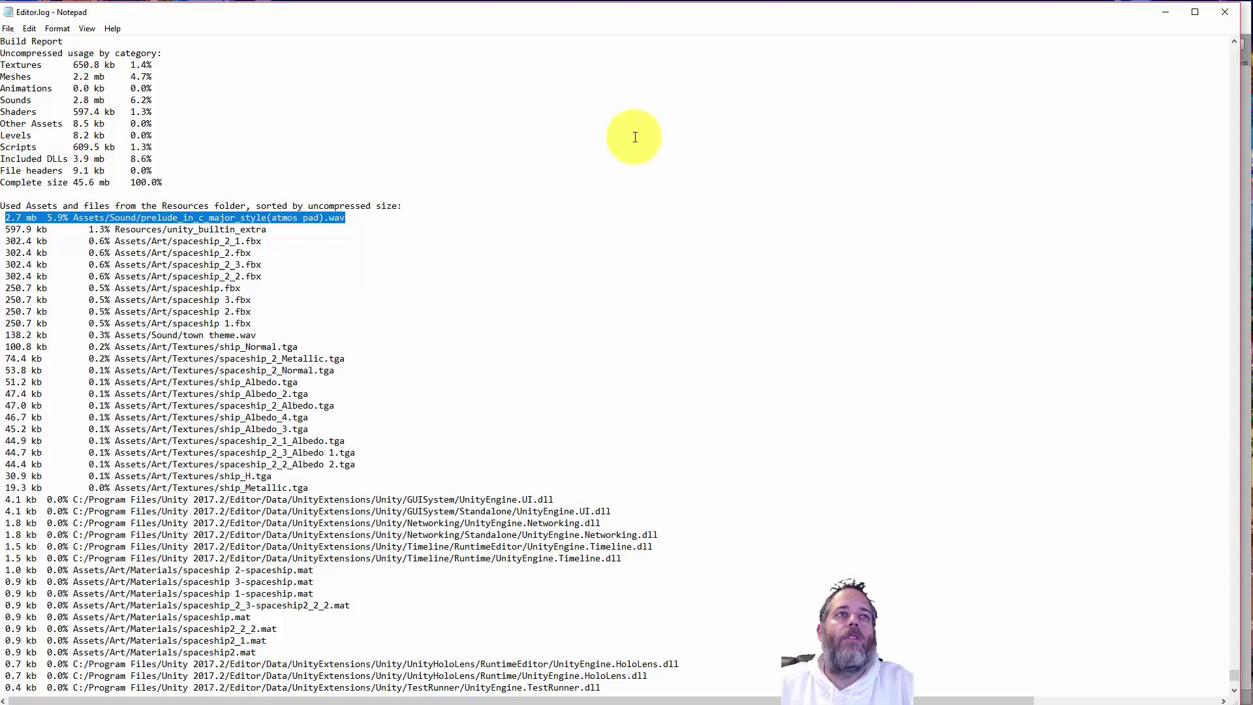
Return to Unity and select the prelude_in_c_major_style clip in the Project's Sound folder
left_click(1166, 13)
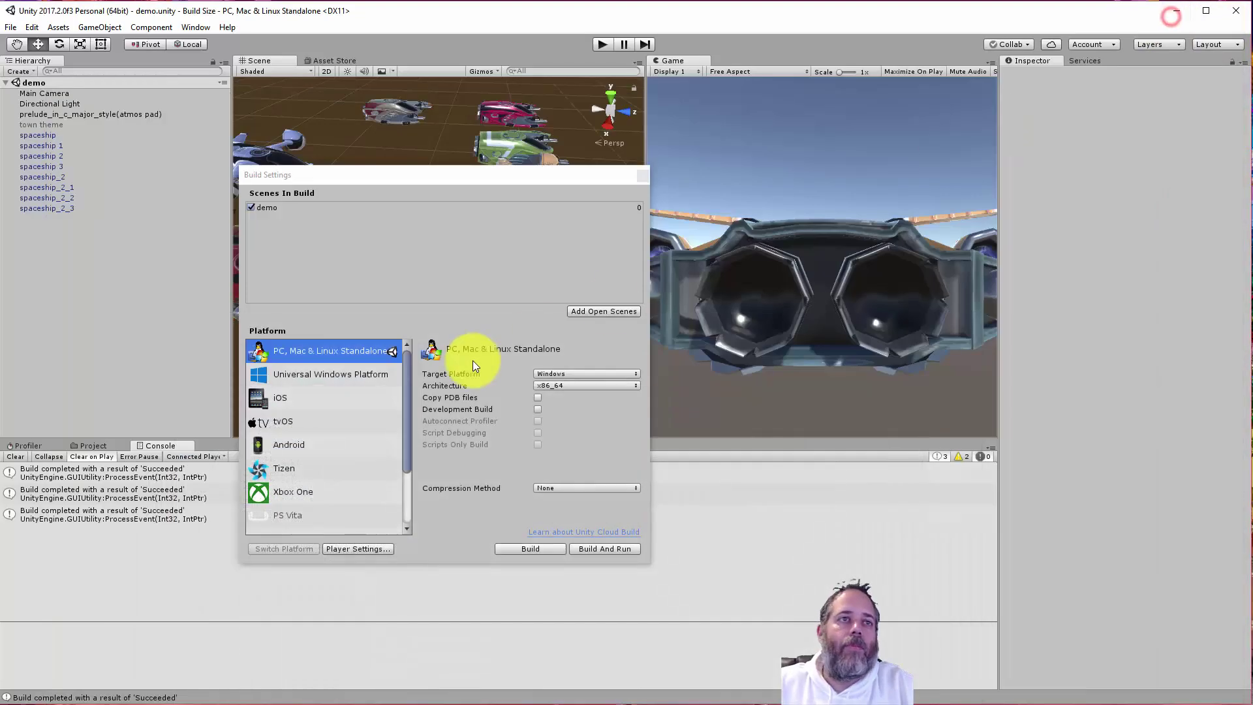
left_click(25, 445)
left_click(78, 445)
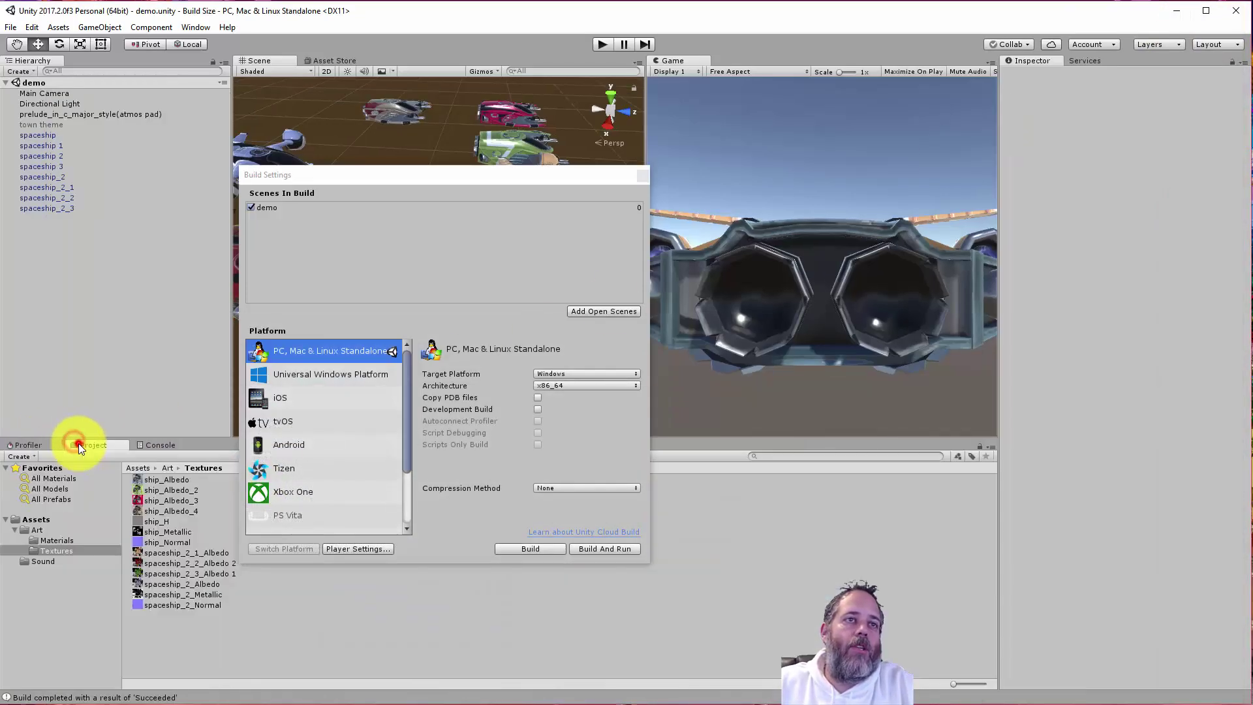
left_click(35, 560)
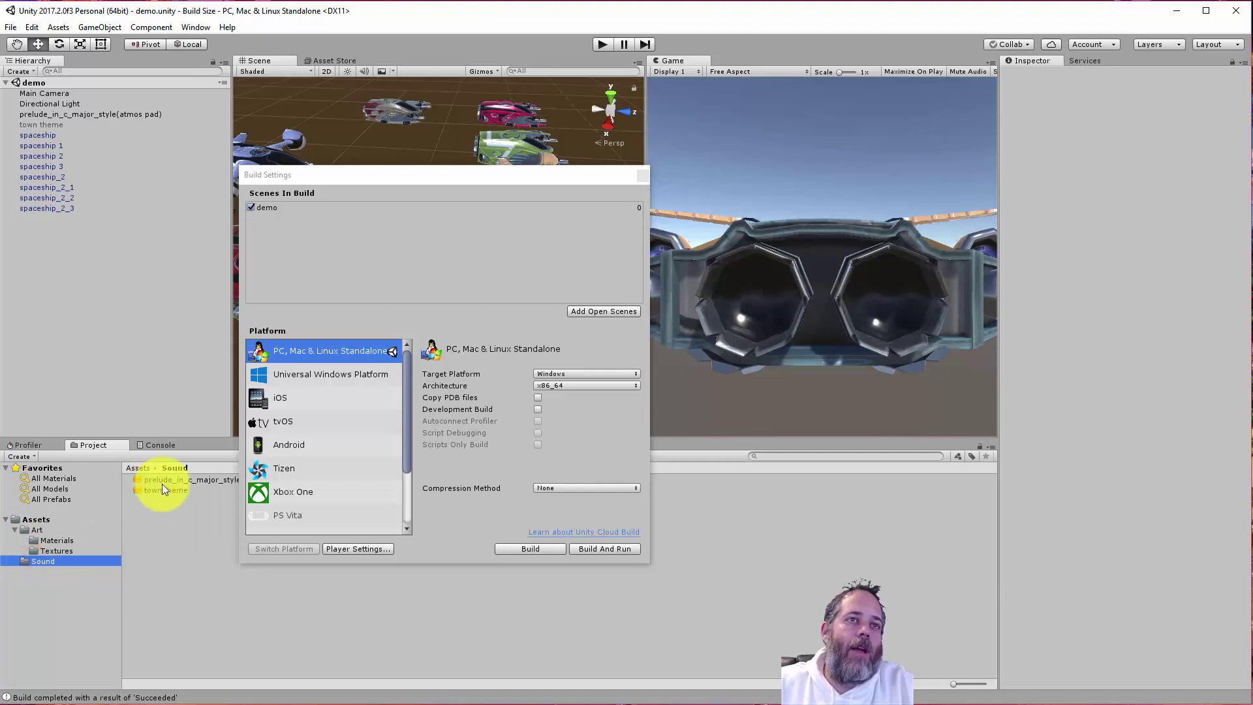
left_click(163, 485, "shift")
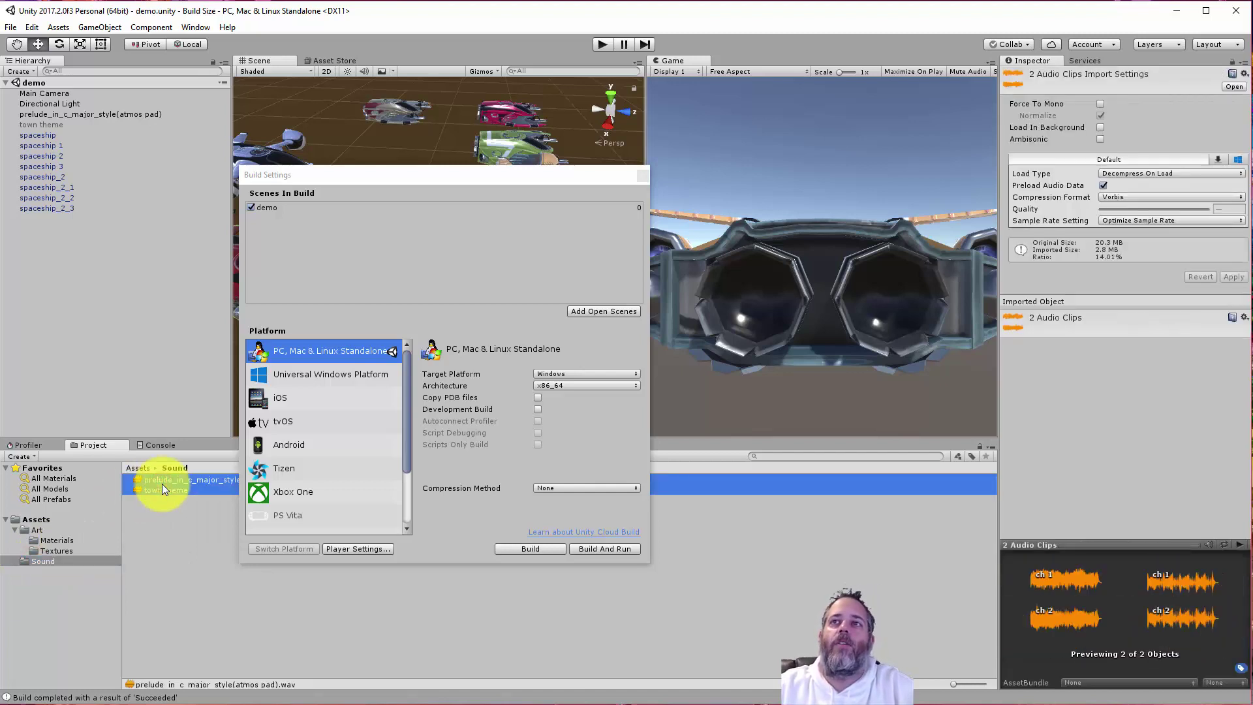
left_click(162, 483, "ctrl")
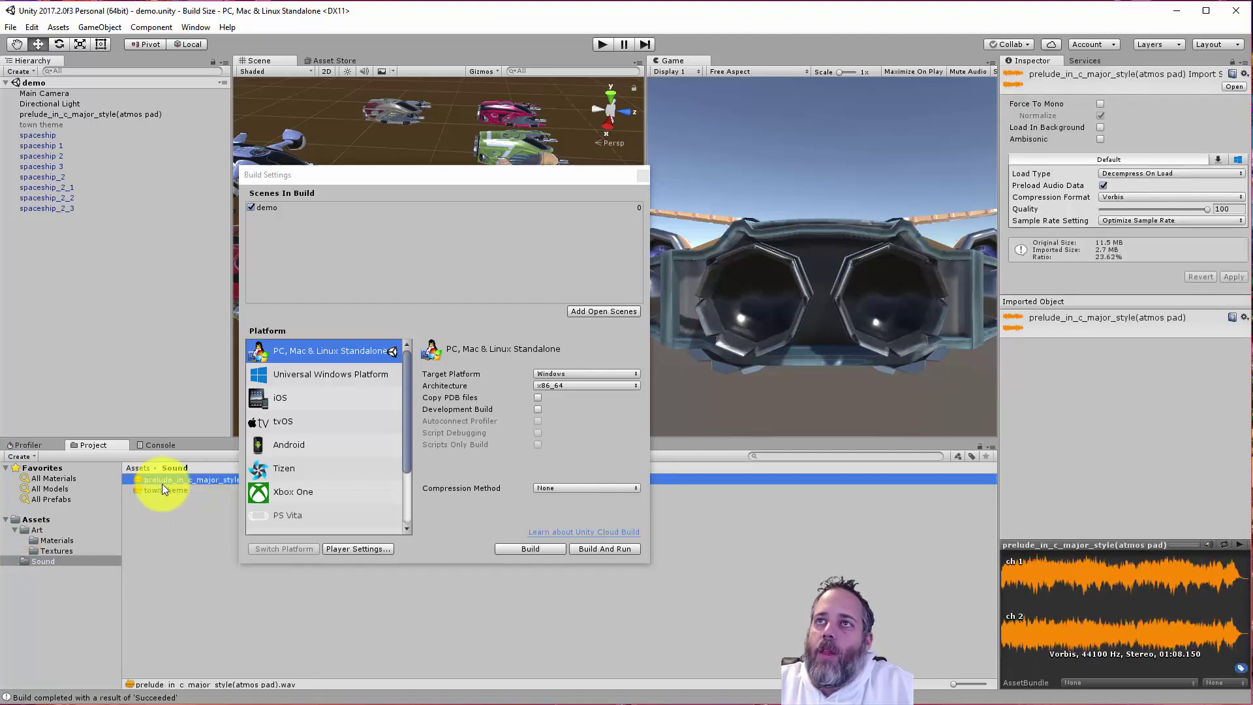
Set the clip's Sample Rate Setting to Preserve Sample Rate and apply it
left_click(1141, 221)
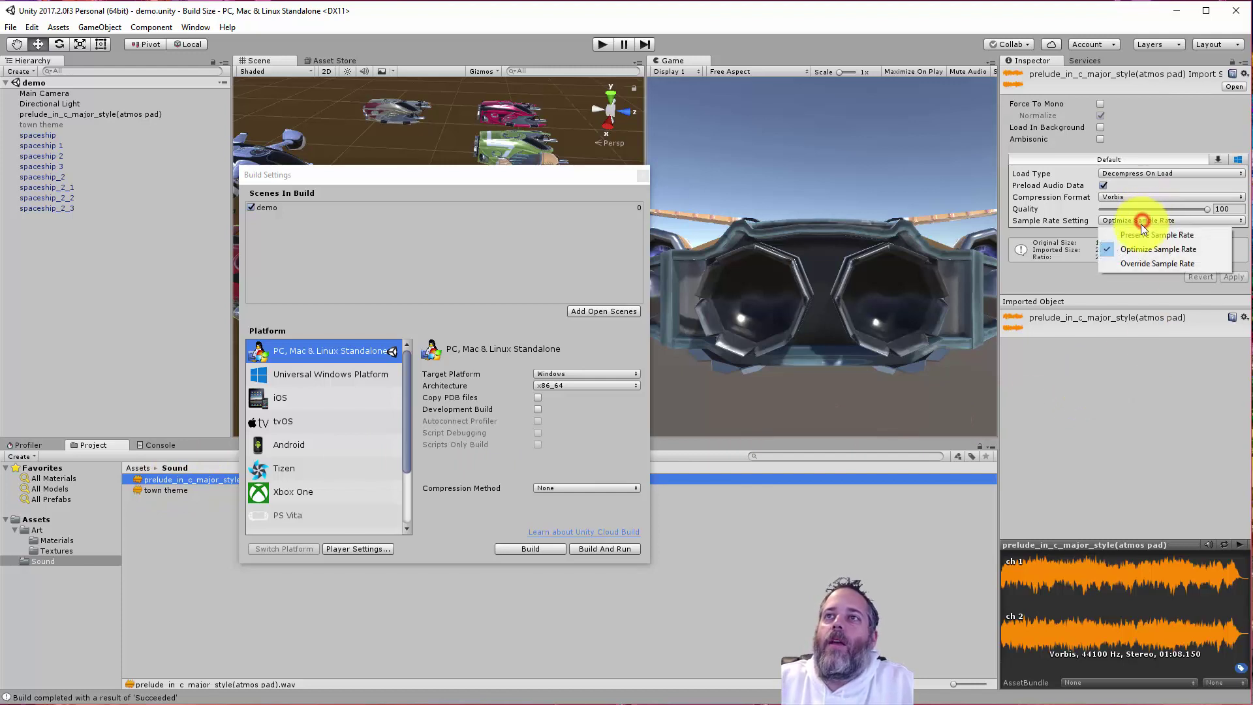
left_click(1143, 234)
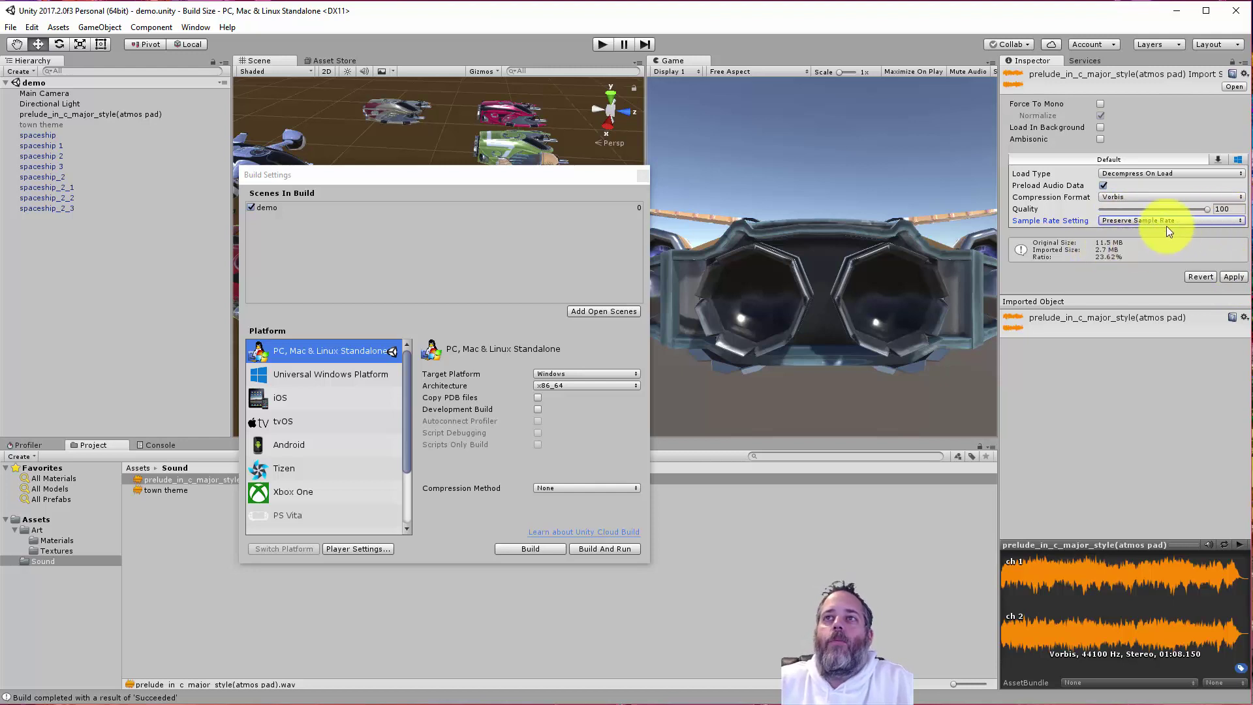
left_click(1235, 279)
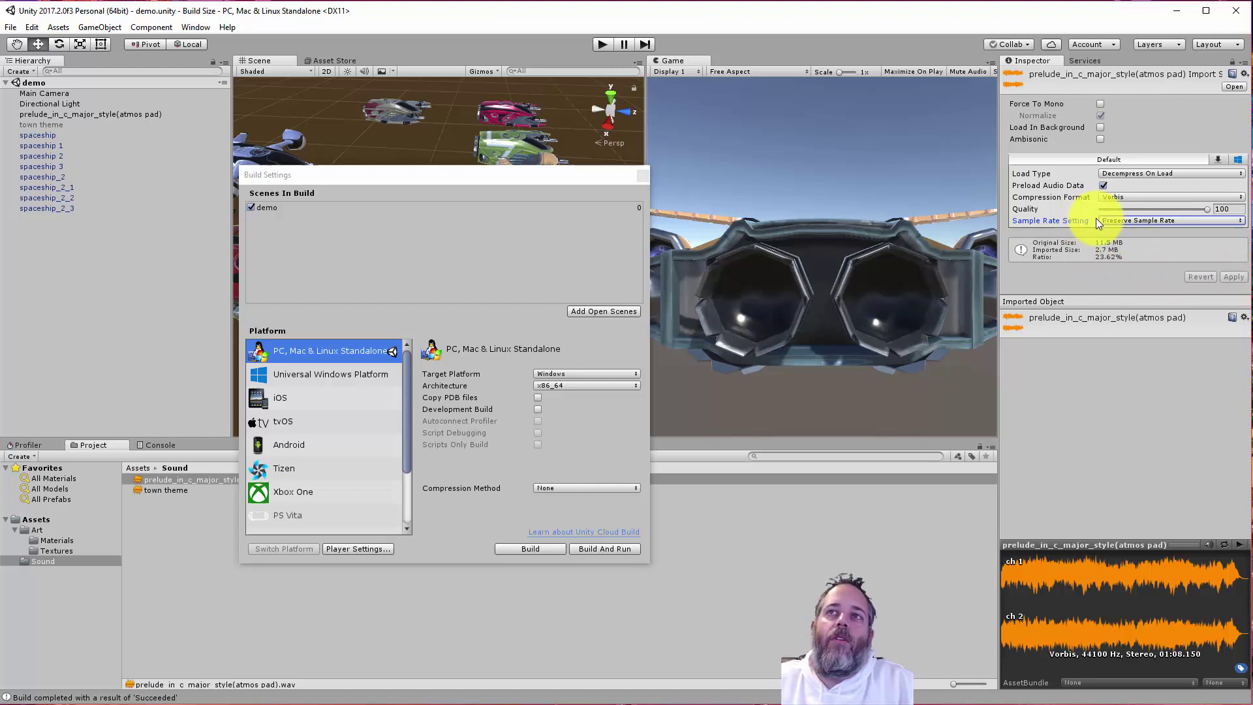
Try an 11,025 Hz Override Sample Rate, then settle on Optimize Sample Rate for the prelude clip
left_click(1113, 220)
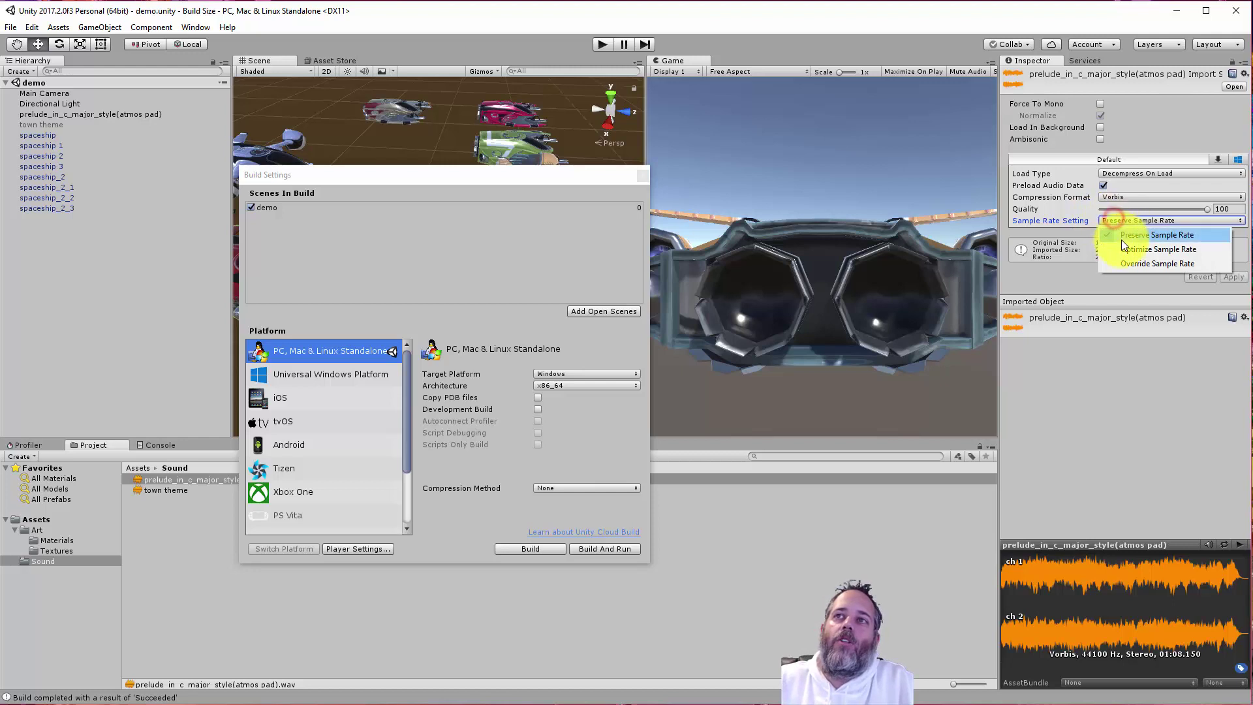
left_click(1121, 248)
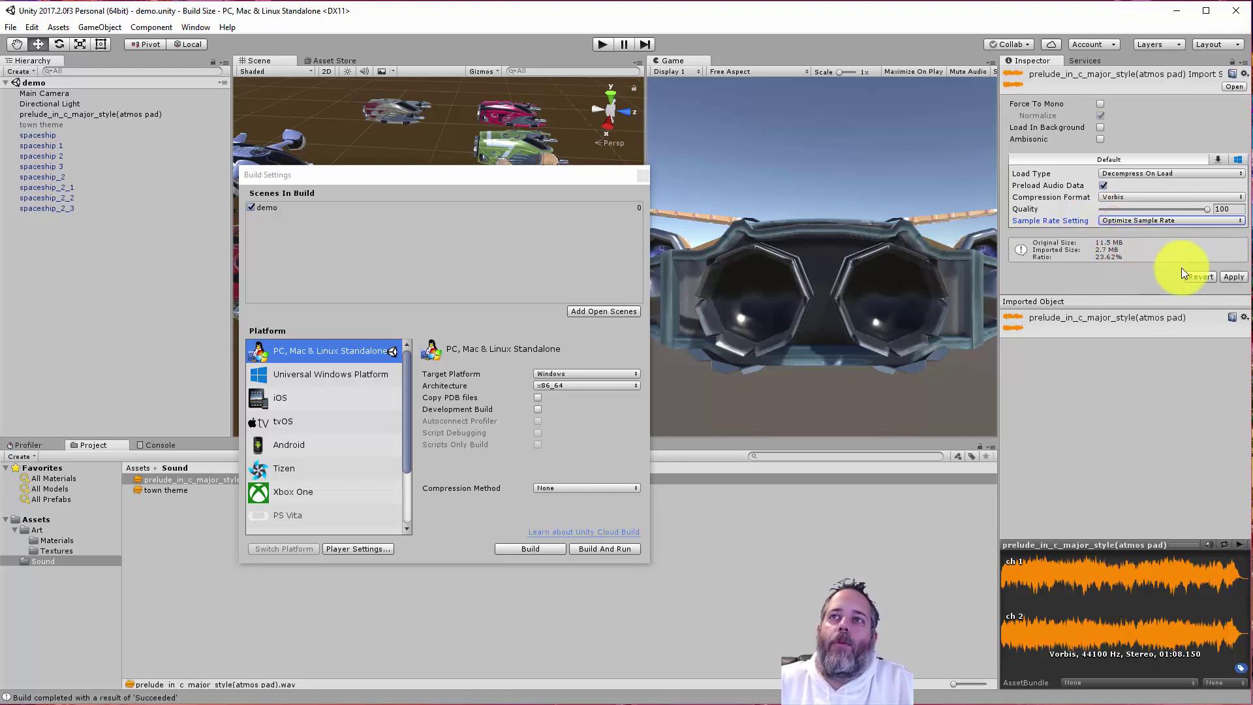
left_click(1169, 223)
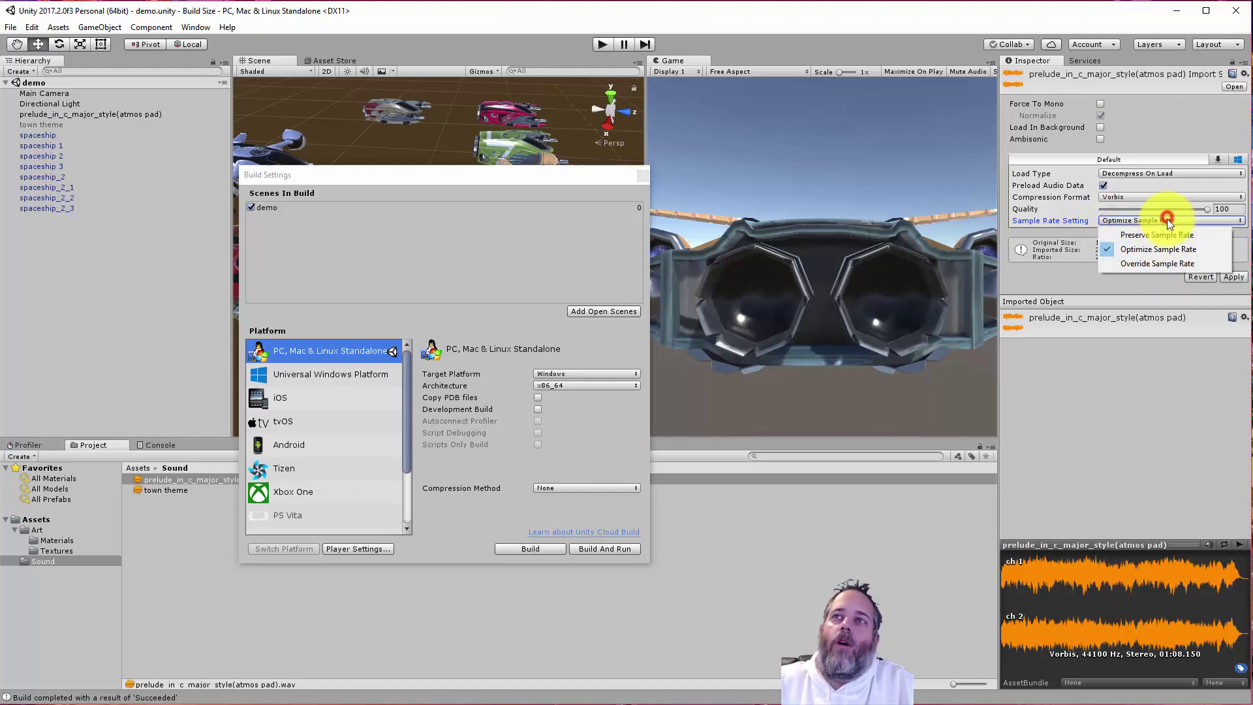
left_click(1153, 267)
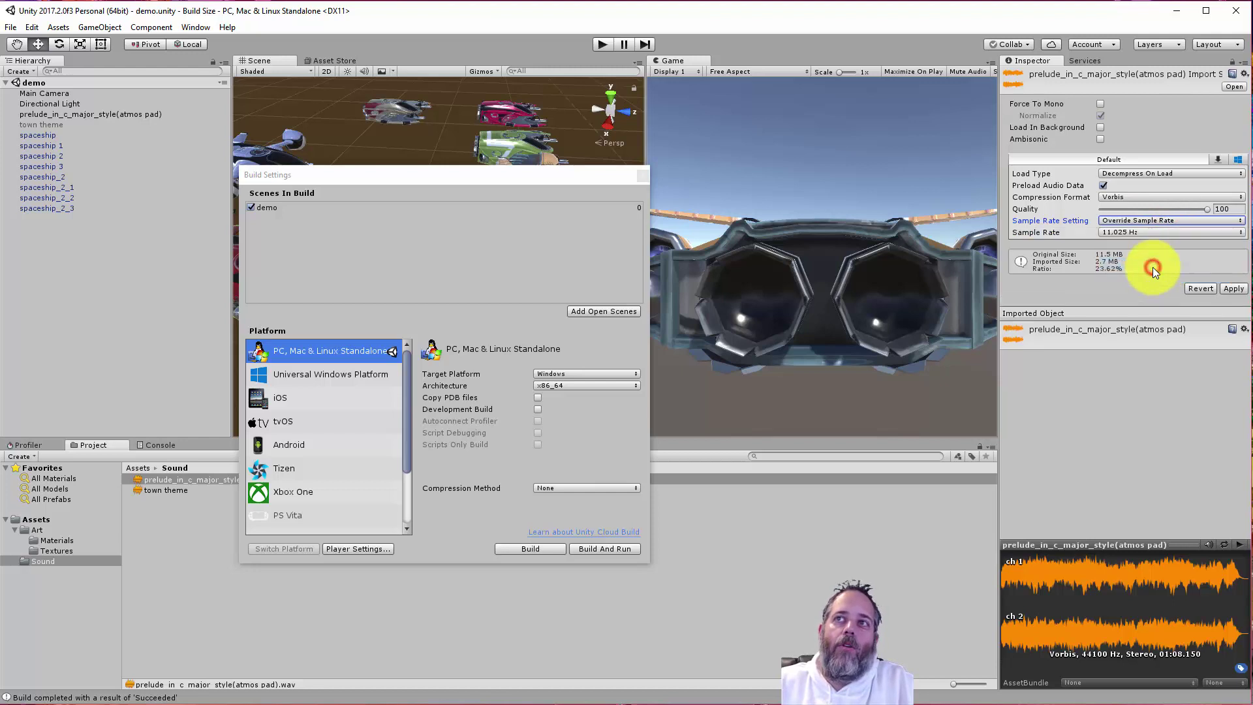
left_click(1140, 231)
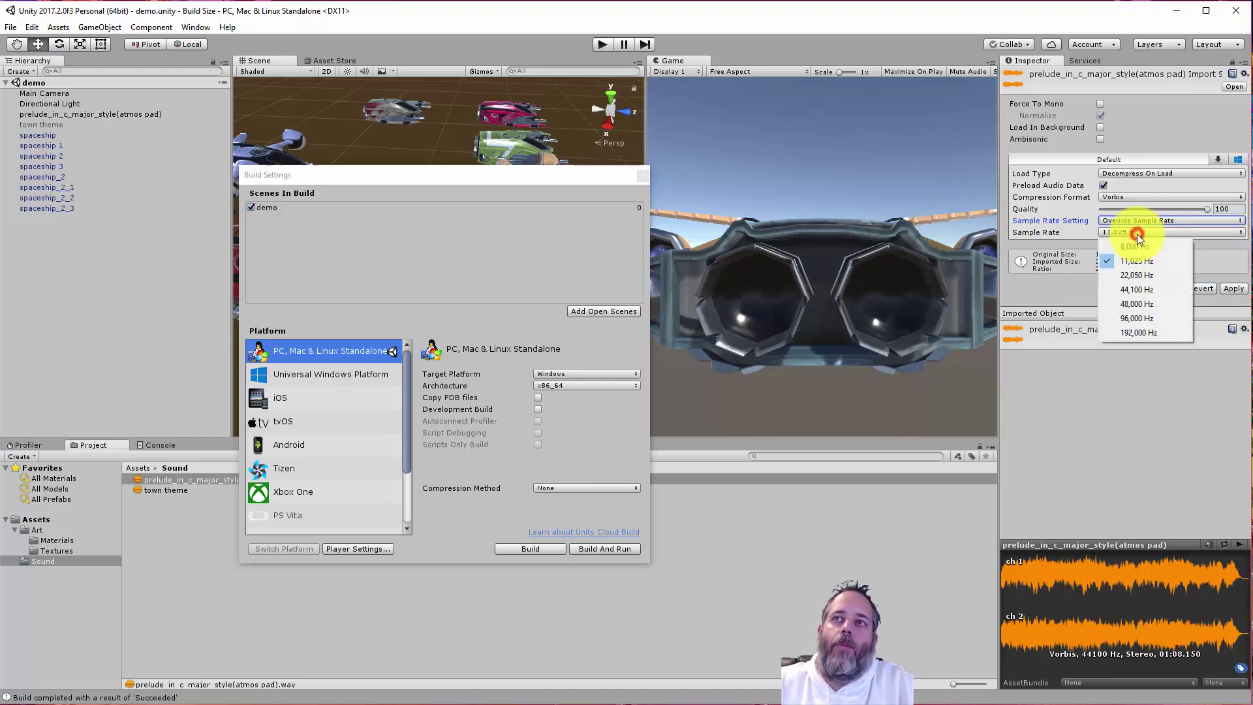
left_click(1088, 235)
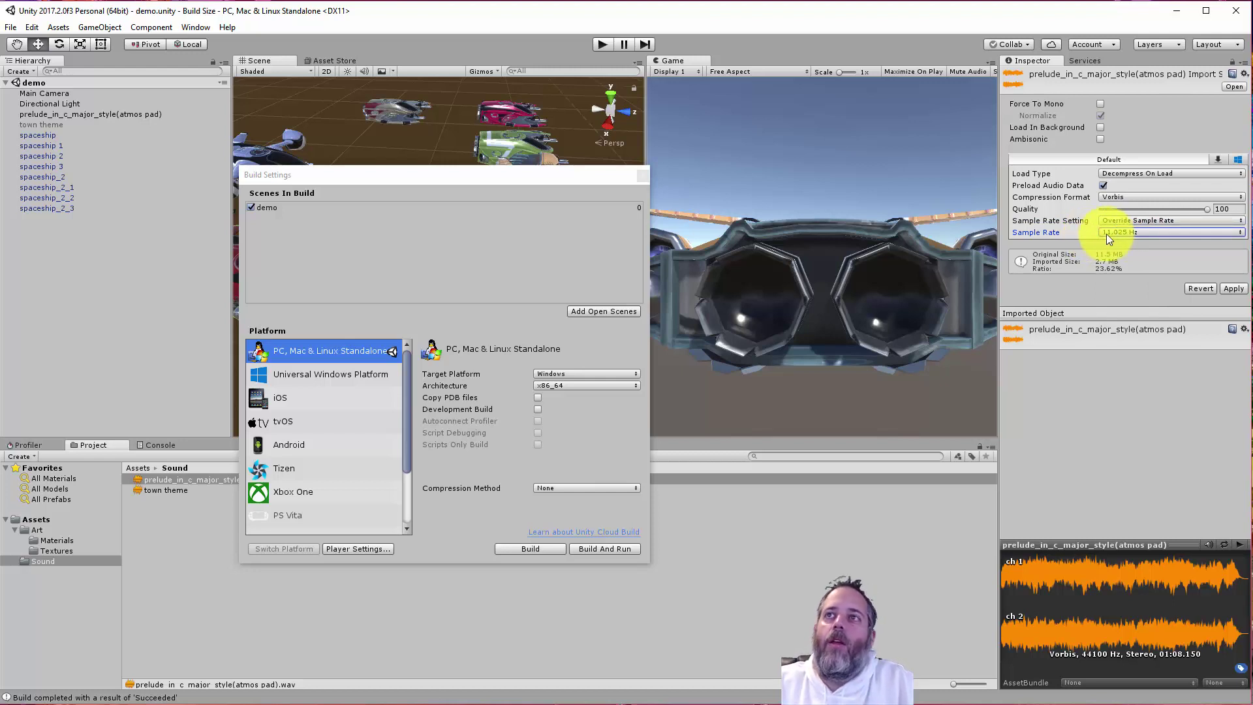
left_click(1123, 222)
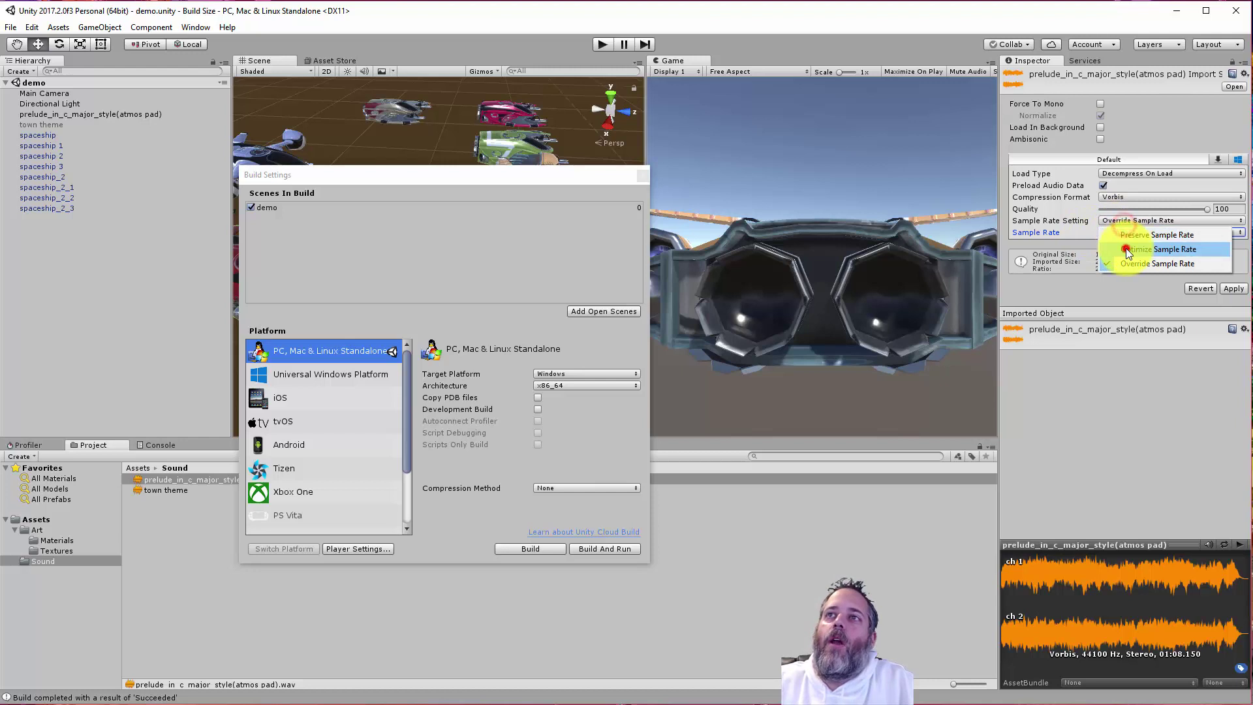
left_click(1120, 246)
Lower the prelude's Quality to 50 and apply it (1.3 MB), then drag Quality toward 1
left_click(1189, 209)
left_click_drag(1189, 210, 1154, 213)
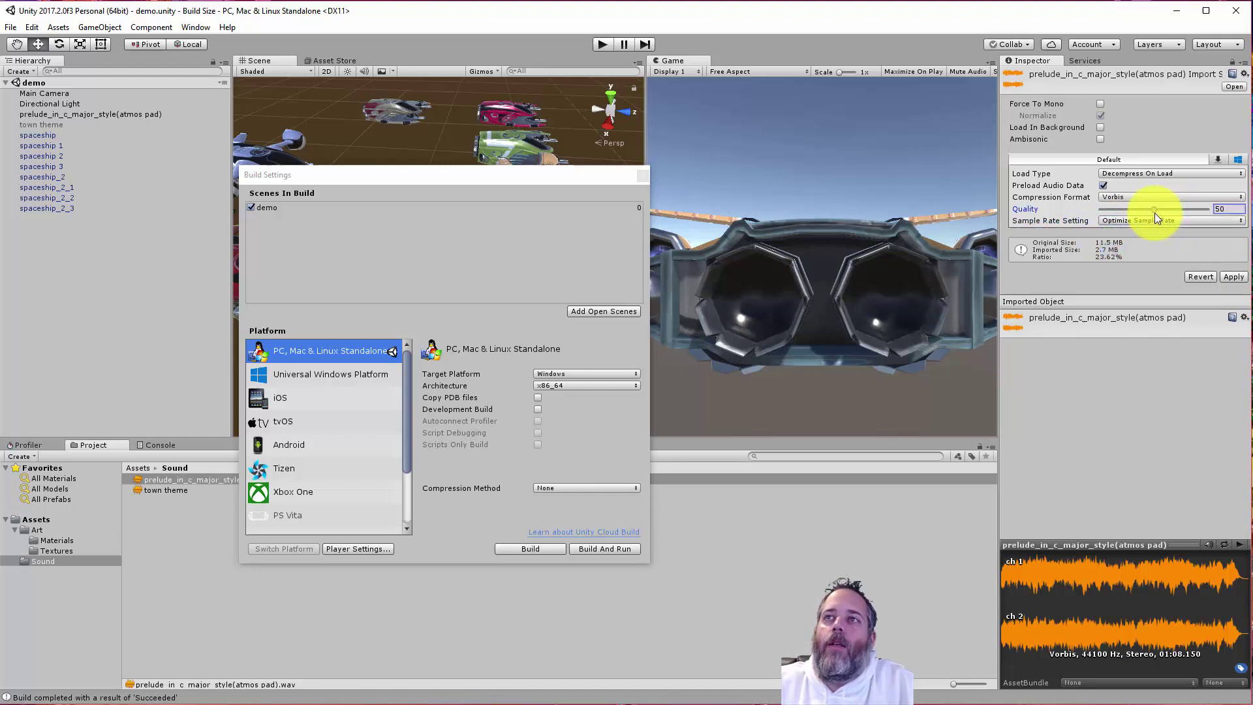
left_click(1232, 280)
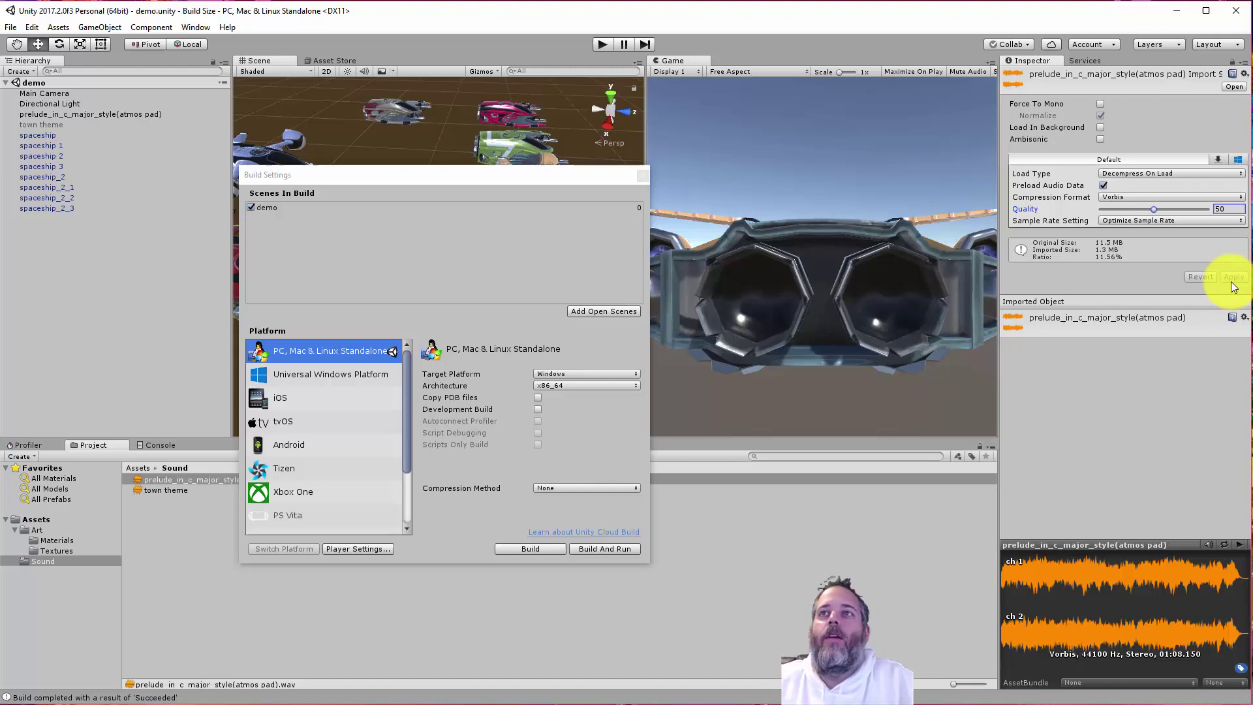
left_click_drag(1154, 216, 1095, 215)
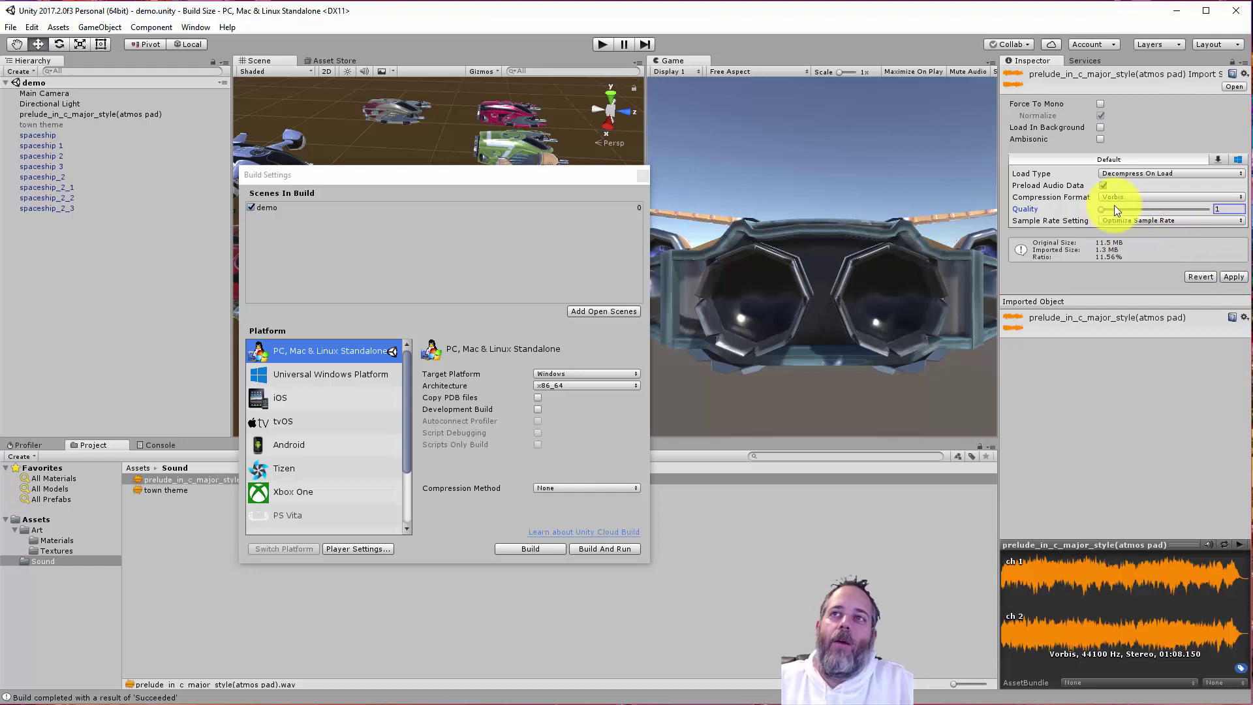
Apply Quality 1 to the prelude clip (360.1 KB), close Build Settings, and select the town theme clip
left_click(1232, 277)
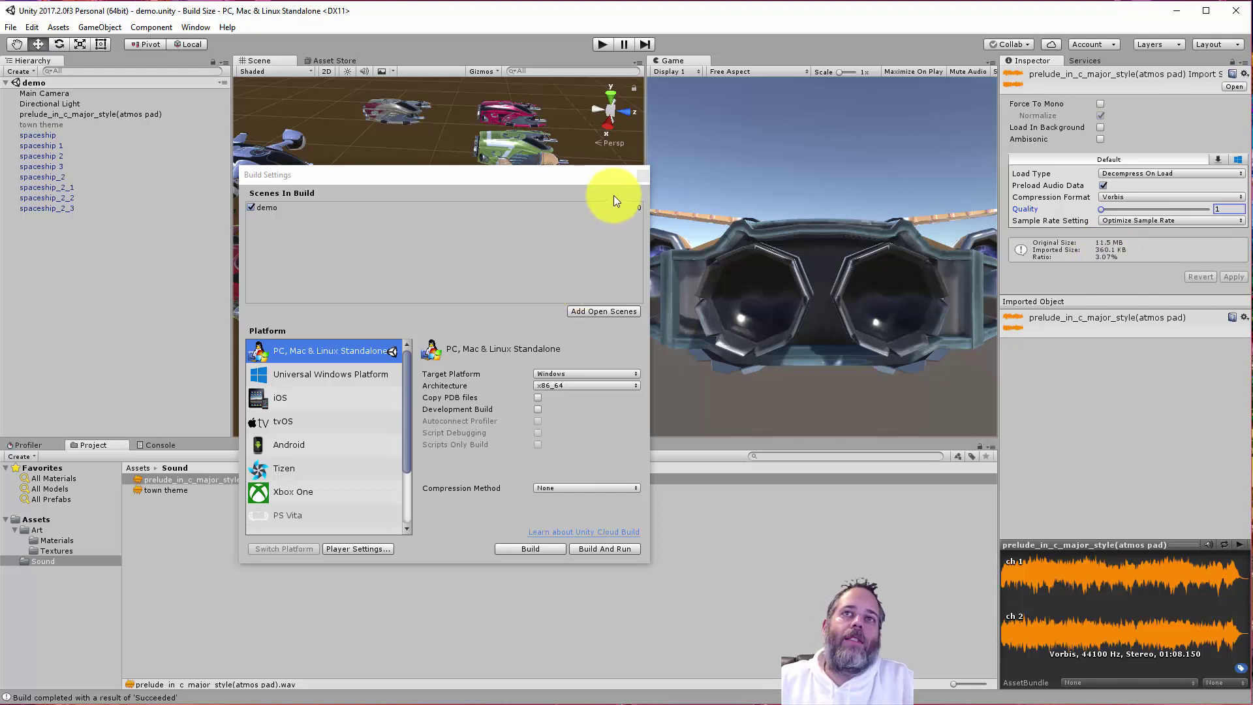
left_click(637, 180)
left_click(165, 490)
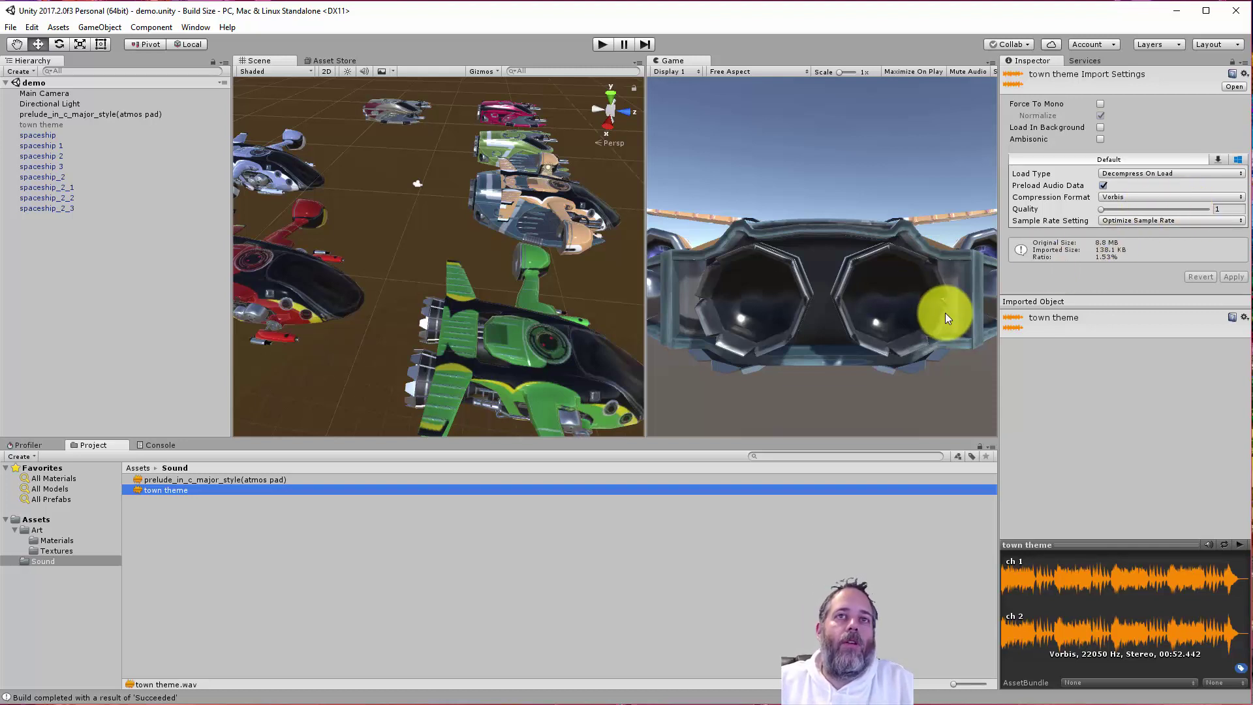
Rebuild the project from File > Build Settings, replacing the existing demo.exe
left_click(11, 27)
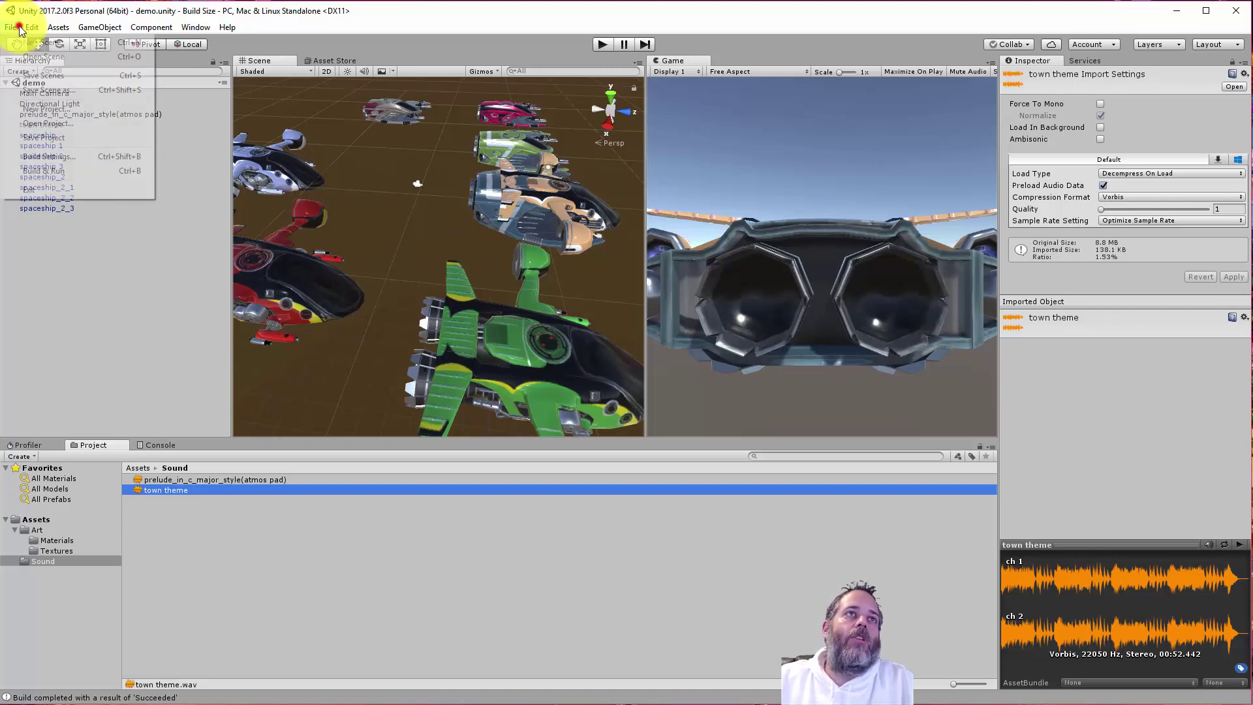
left_click(40, 158)
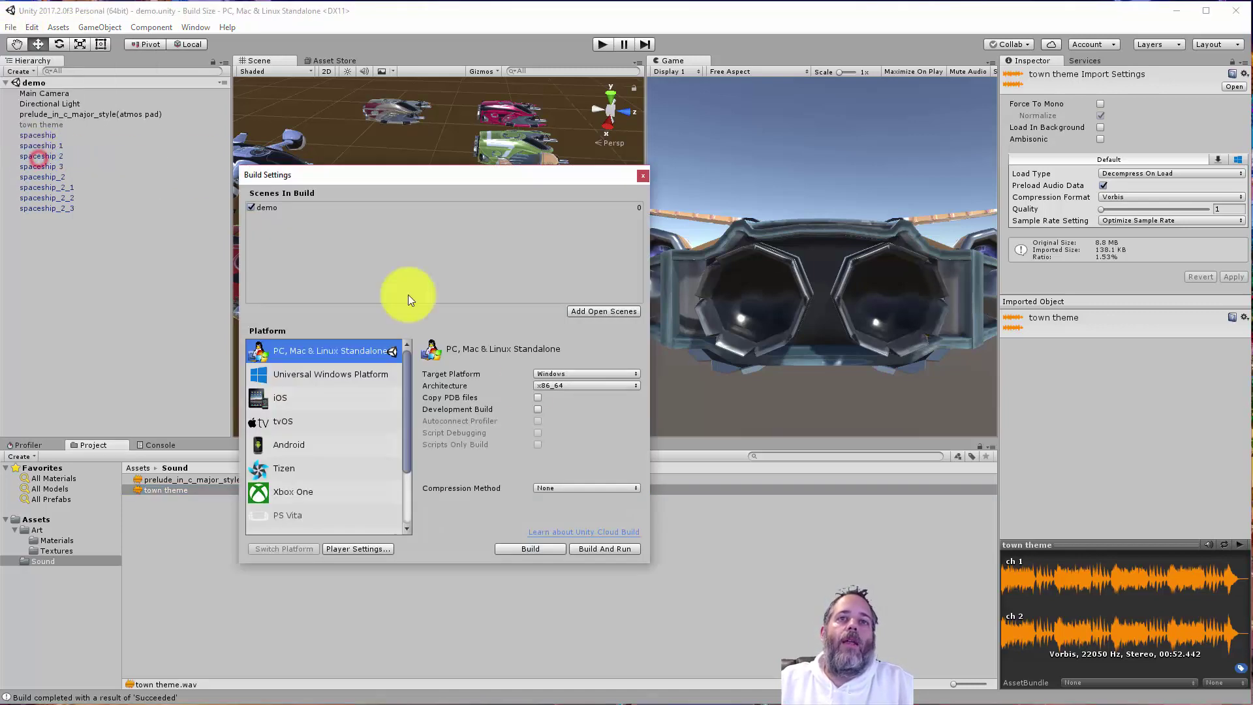
left_click(545, 548)
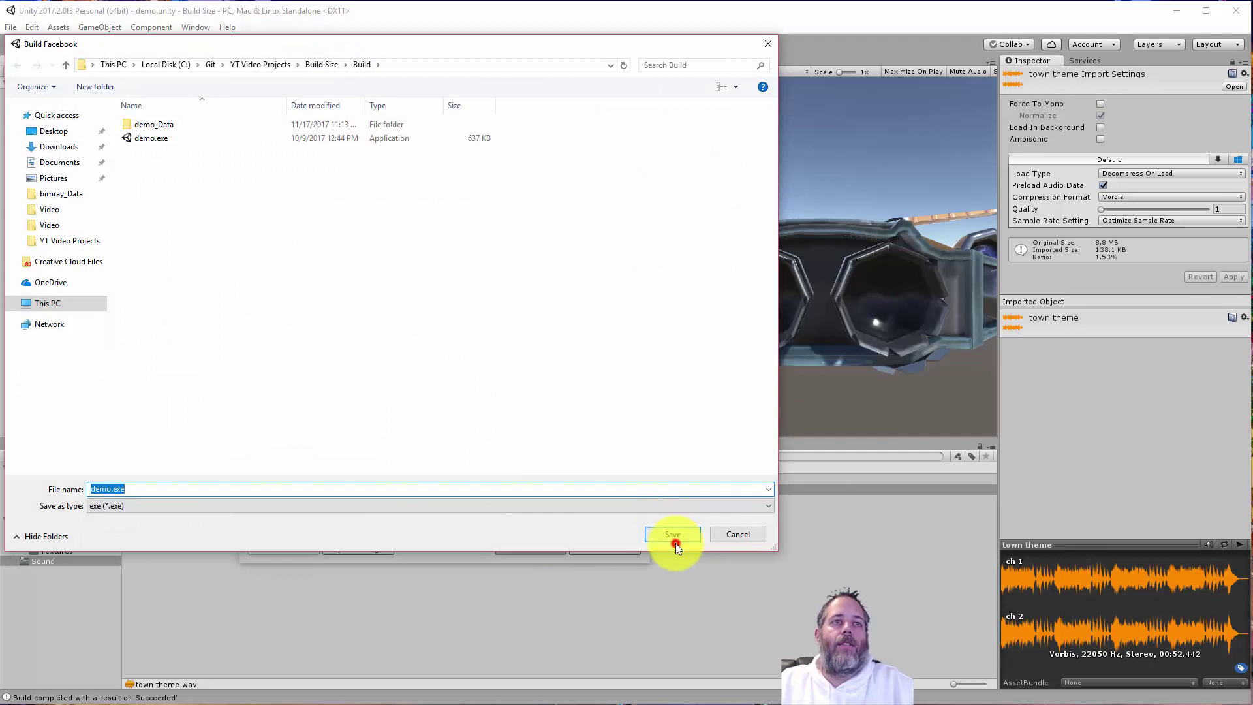
left_click(673, 535)
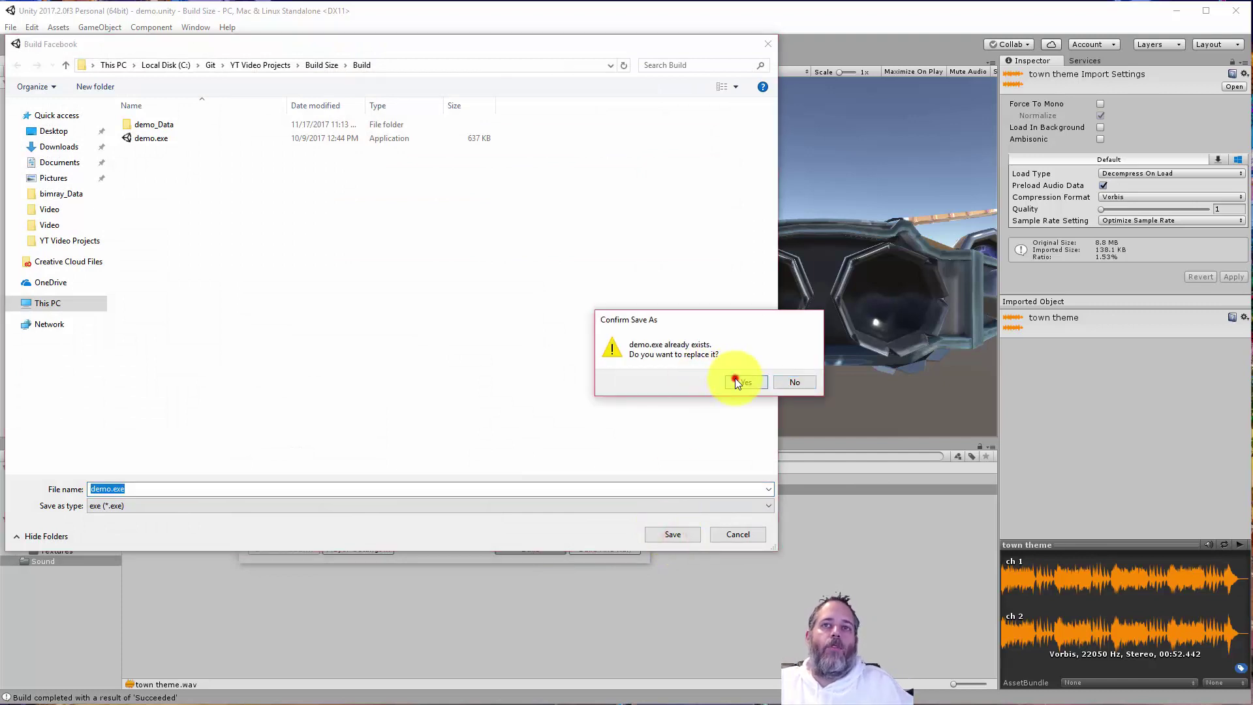
left_click(734, 380)
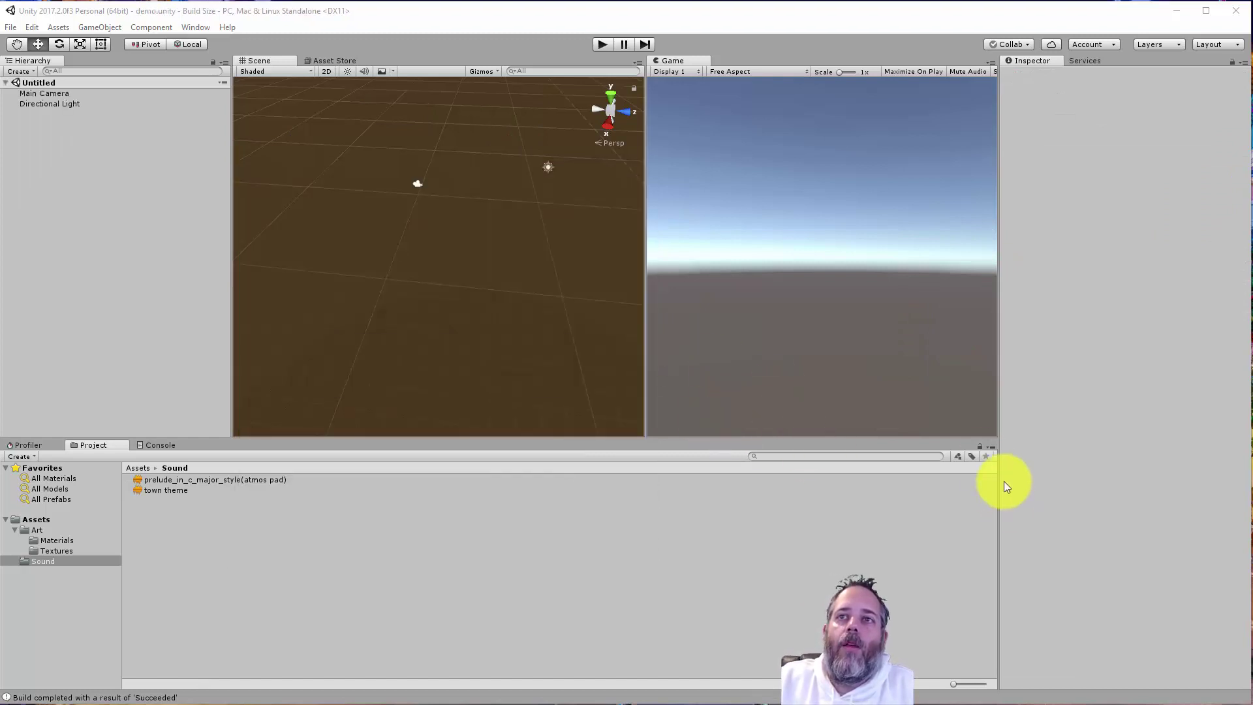
Show the Console with the build messages and open its options menu
left_click(992, 447)
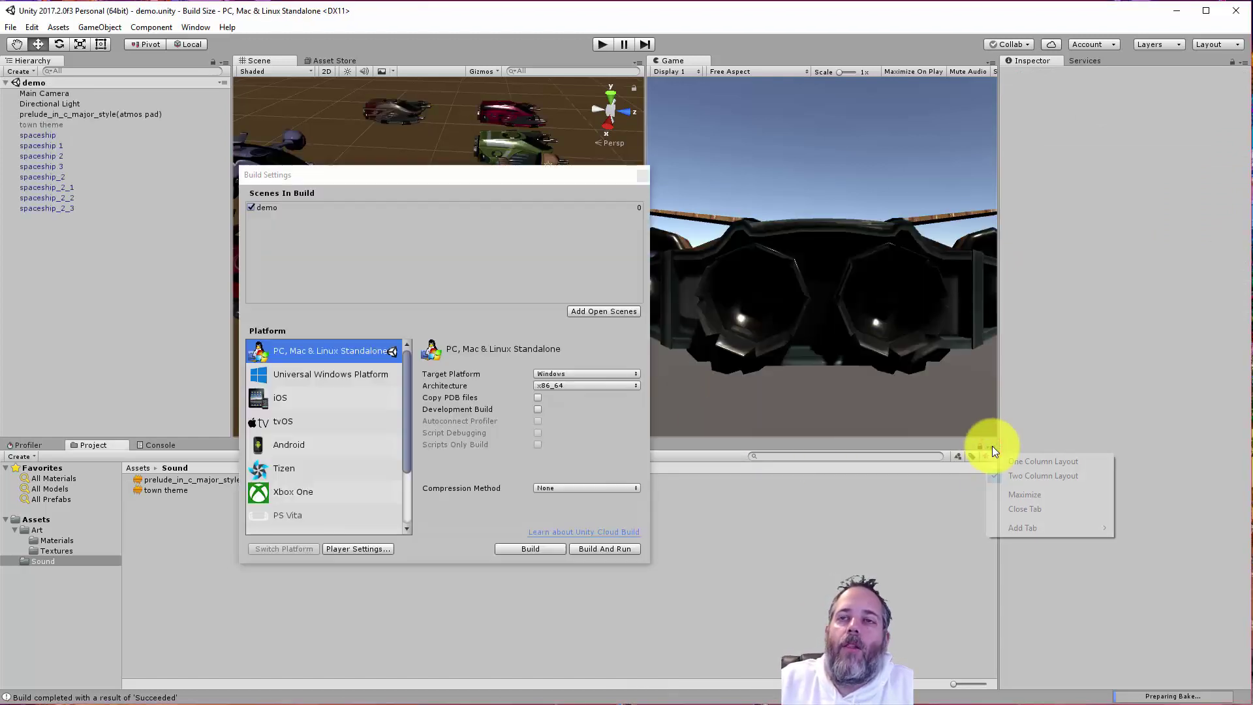
left_click(1003, 478)
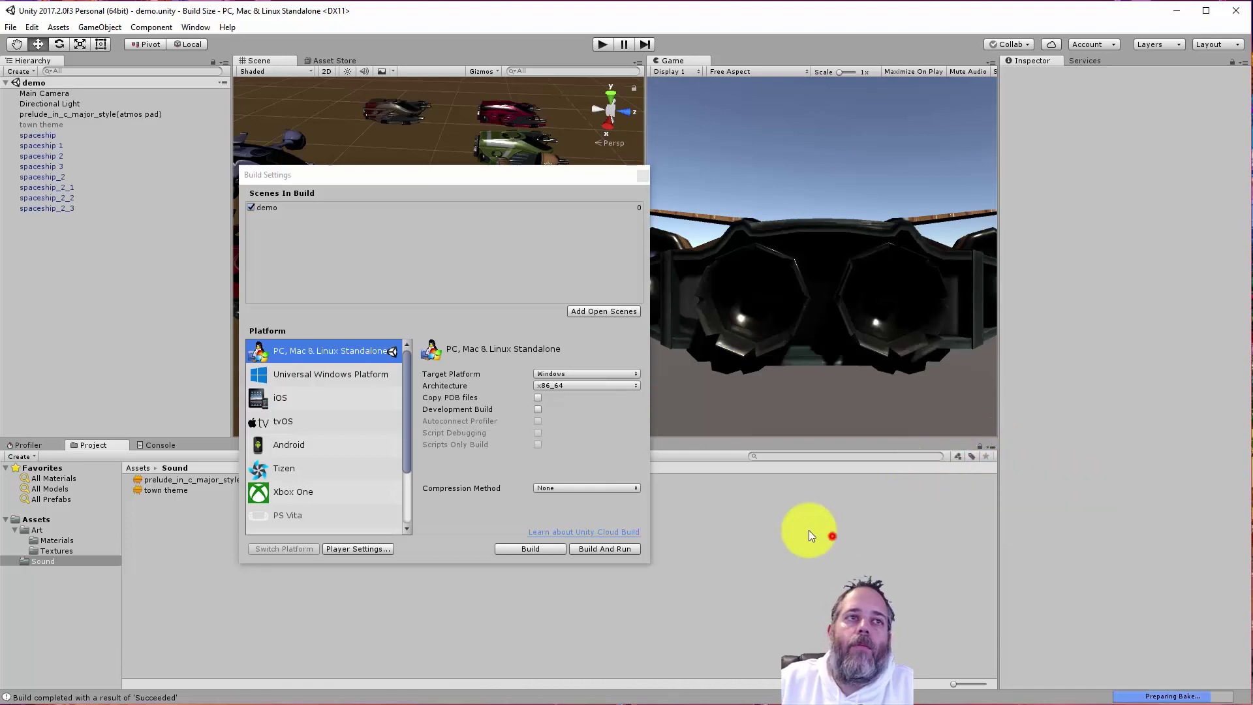
left_click(158, 445)
left_click(990, 447)
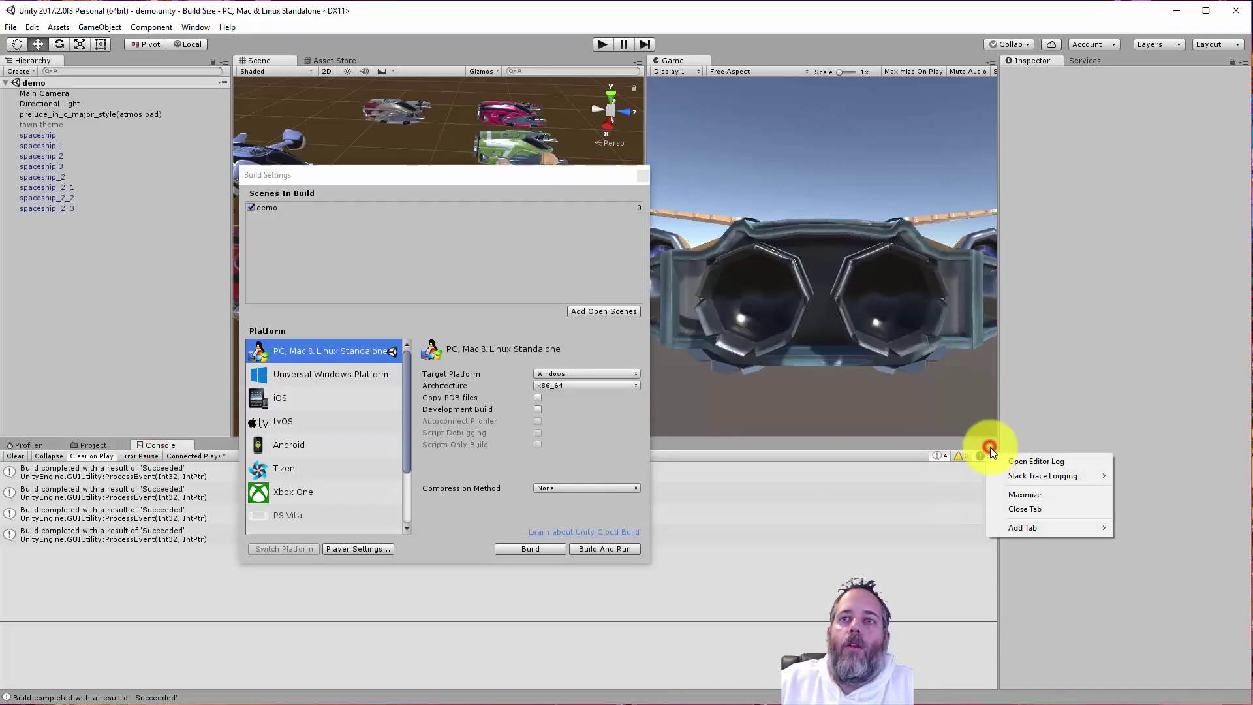
Open the editor log and search upward from the end for the latest 'build report'
left_click(1005, 459)
key("ctrl+End")
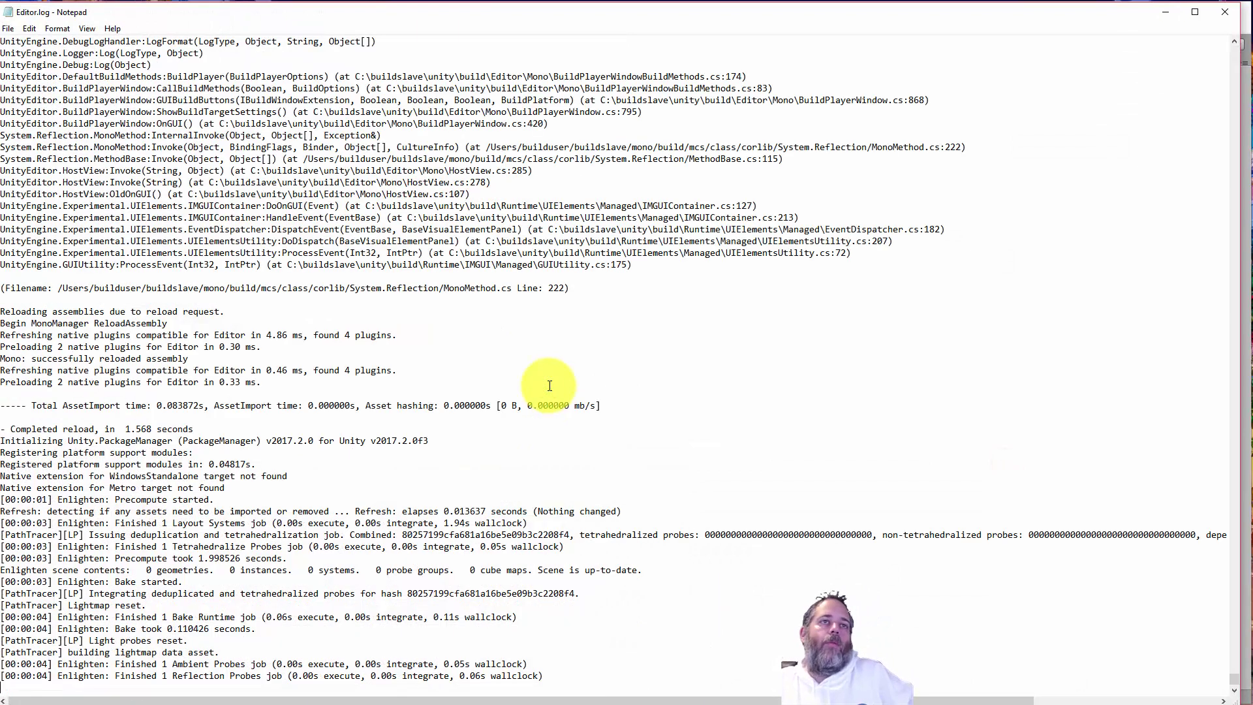
key("ctrl+f")
type("build report")
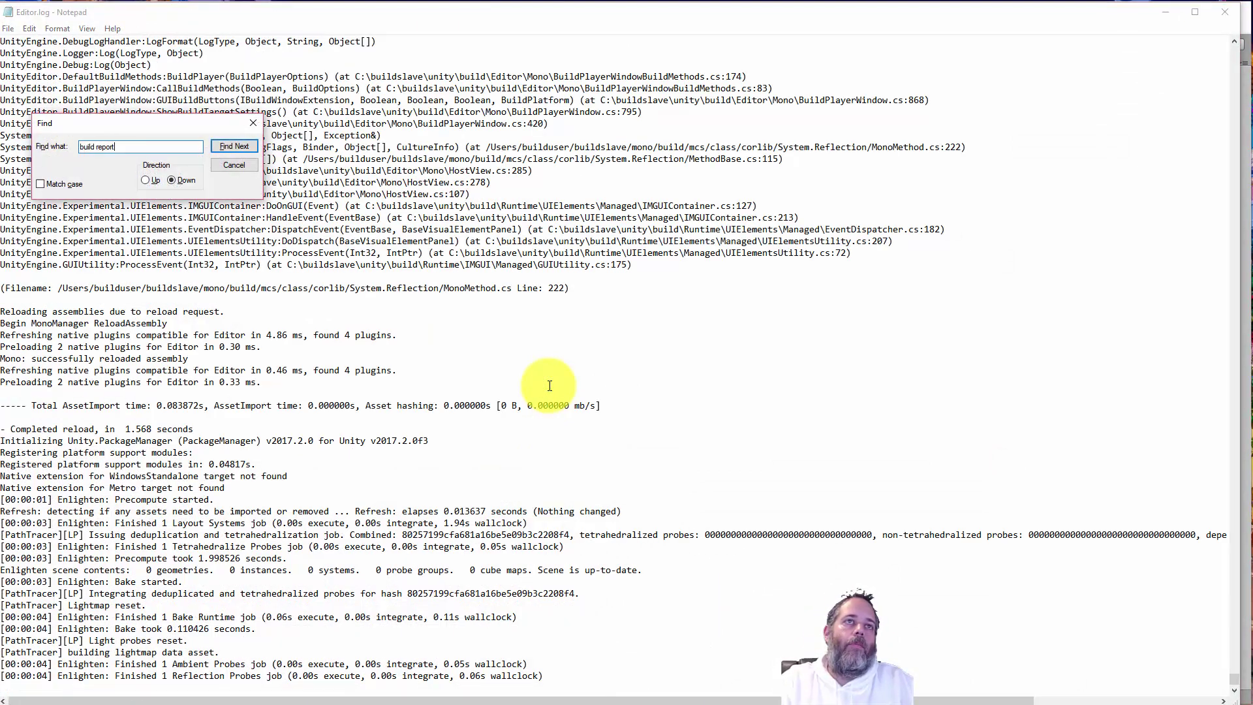
key("alt+u")
key("Return")
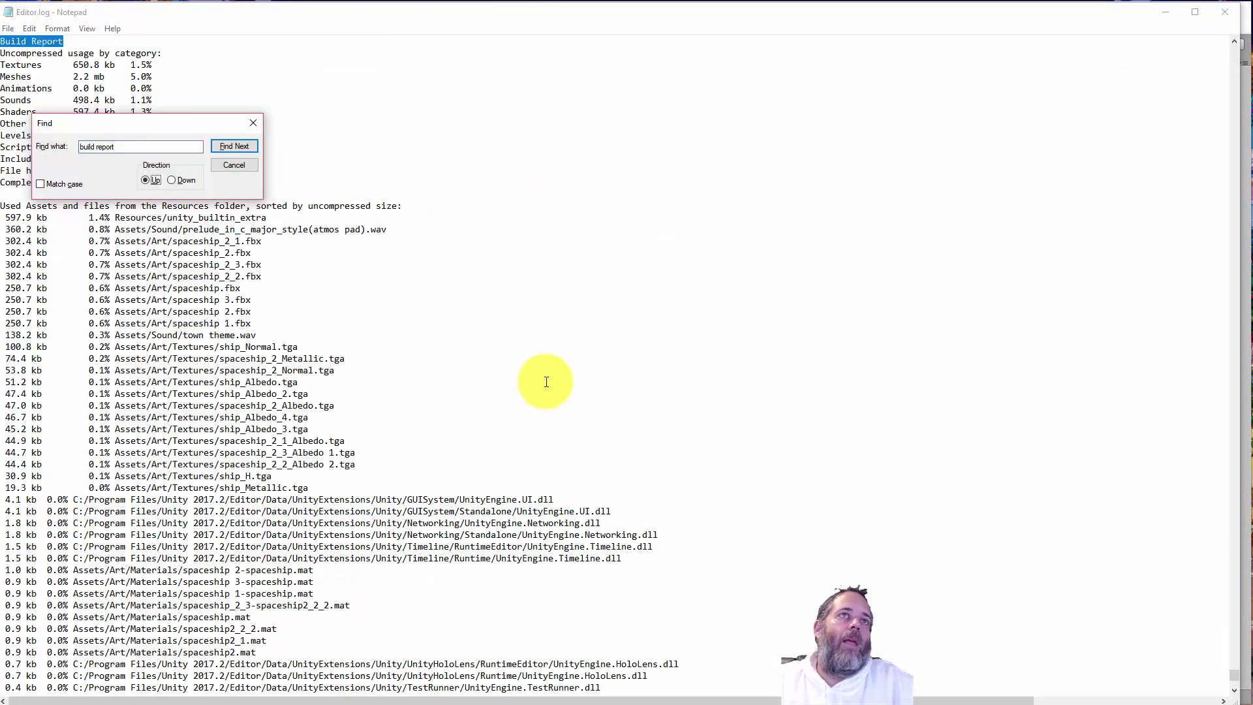
Highlight the Sounds size of 498.4 kb in the Build Report, then clear the selection
left_click(253, 123)
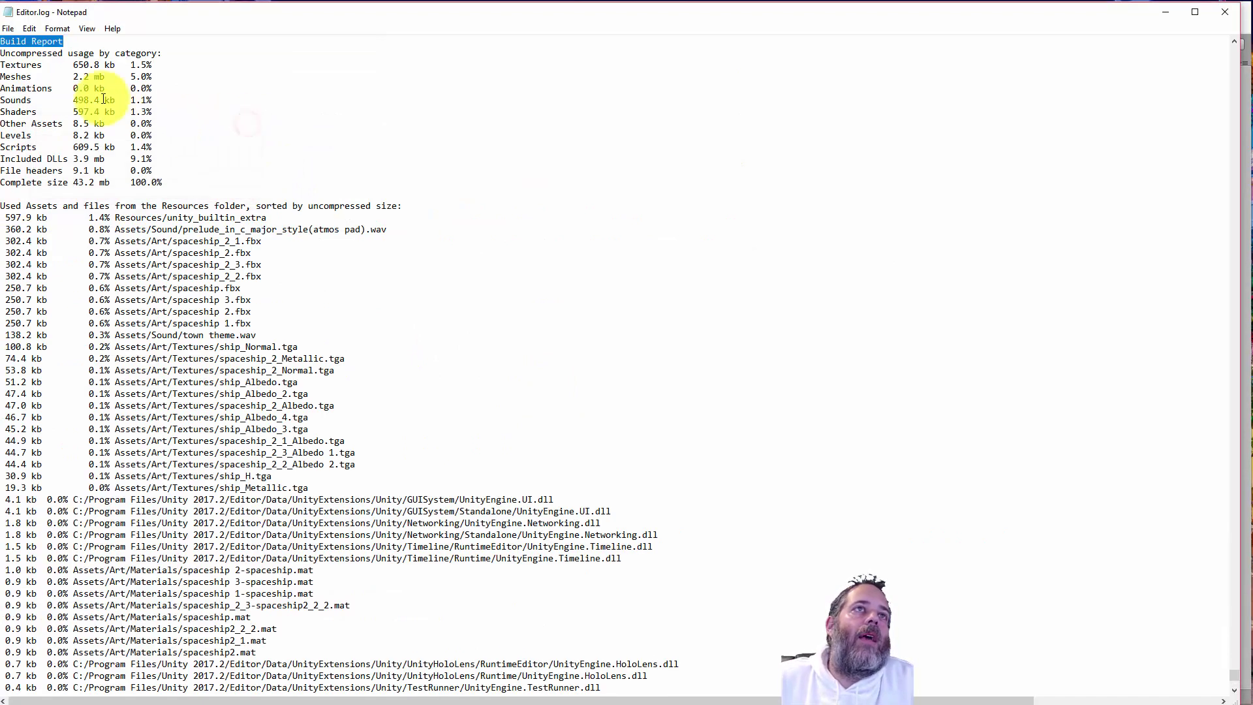
left_click_drag(73, 99, 113, 100)
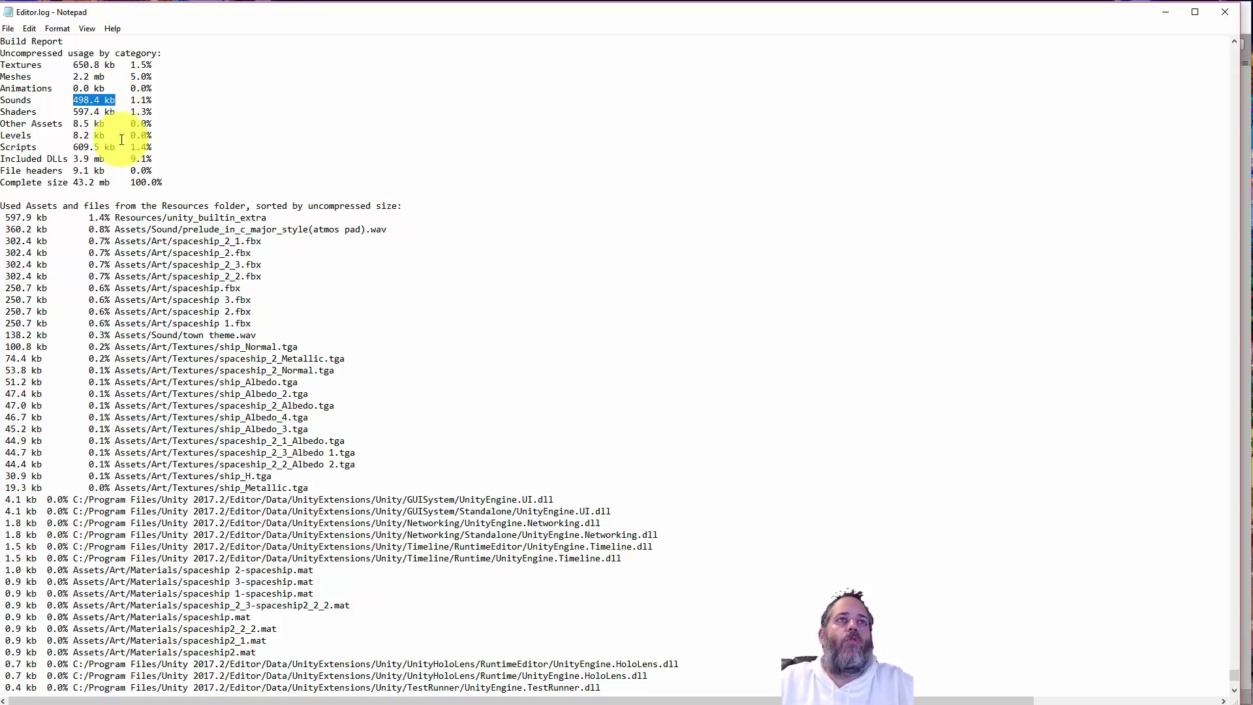
left_click(162, 157)
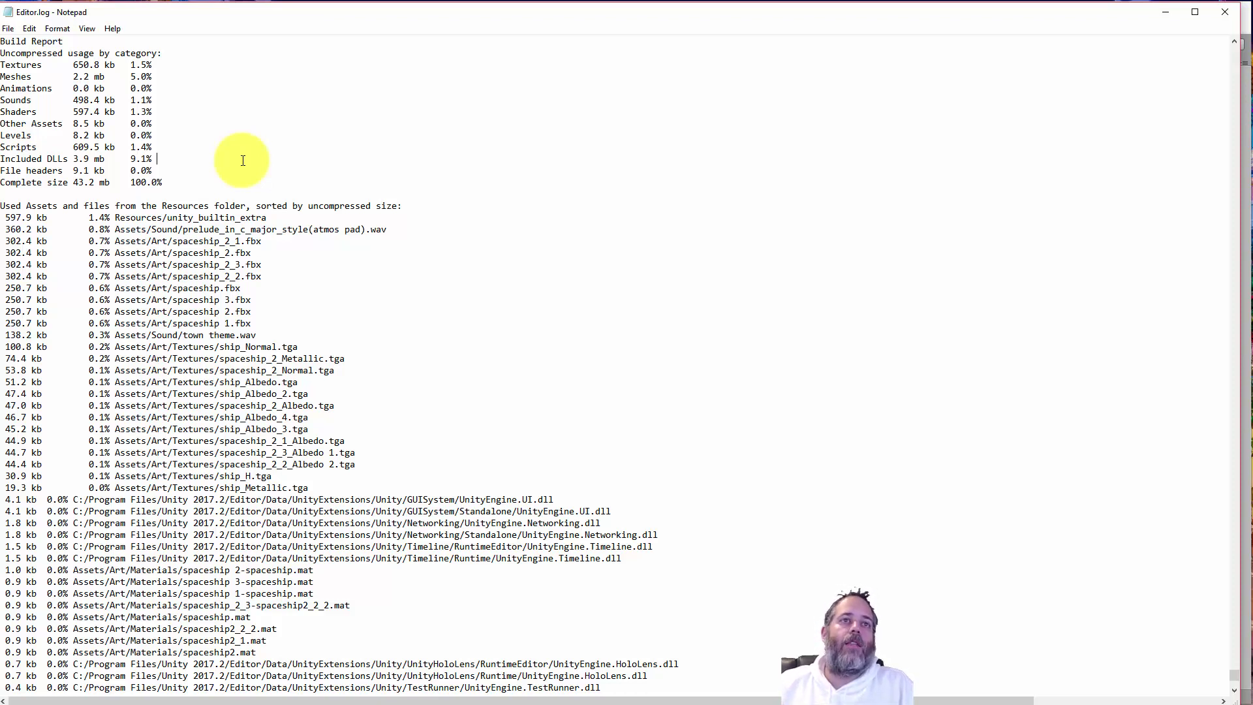
Minimize Notepad to bring Unity back with Build Settings and the Console showing
left_click(1162, 19)
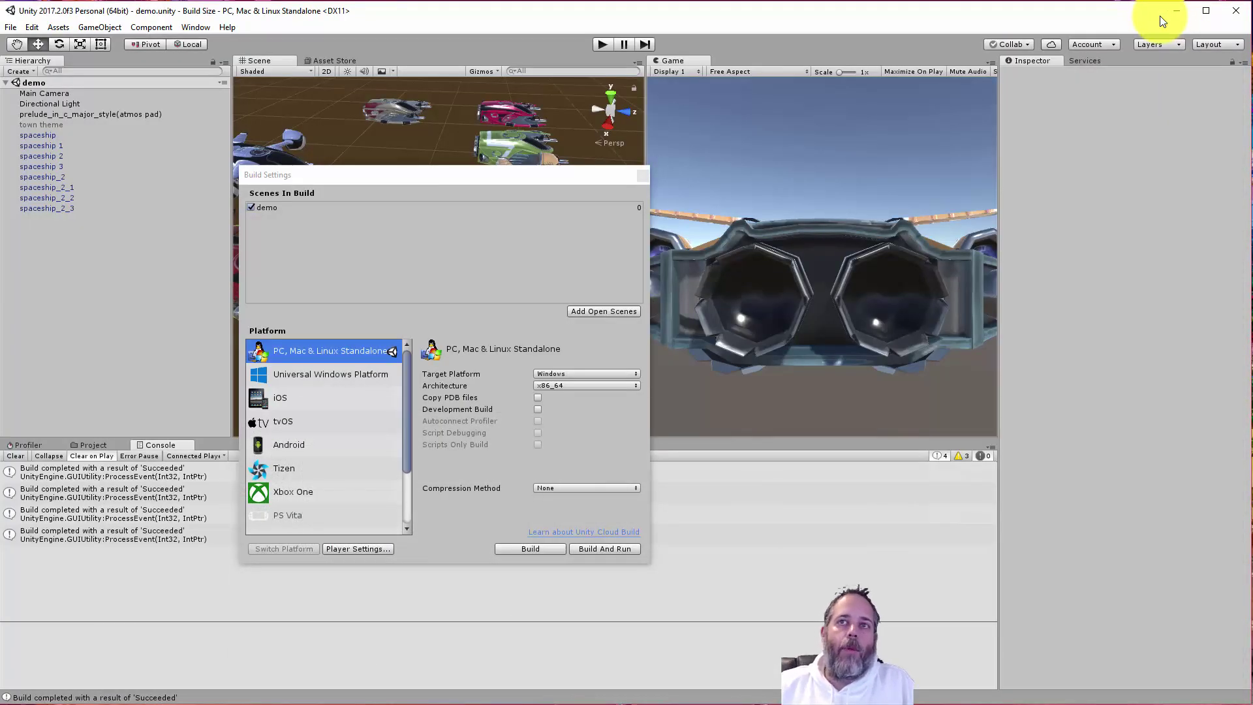